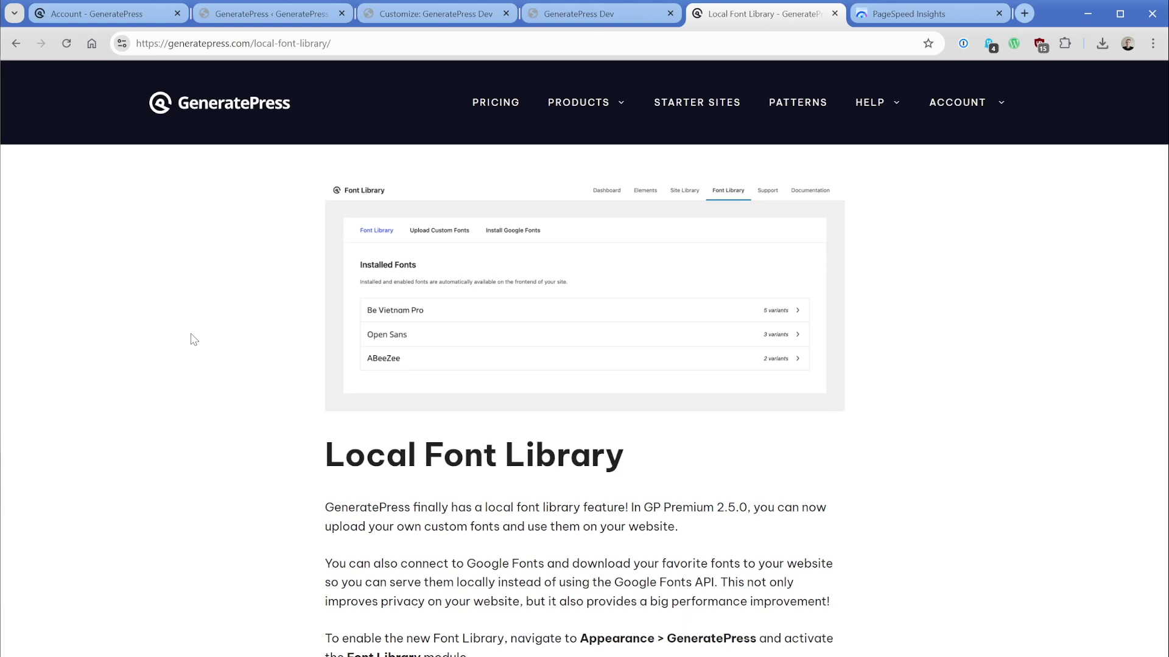
- Switch to the GeneratePress Dev homepage with its serif 'Experience Complete Renewal' hero heading
left_click(554, 15)
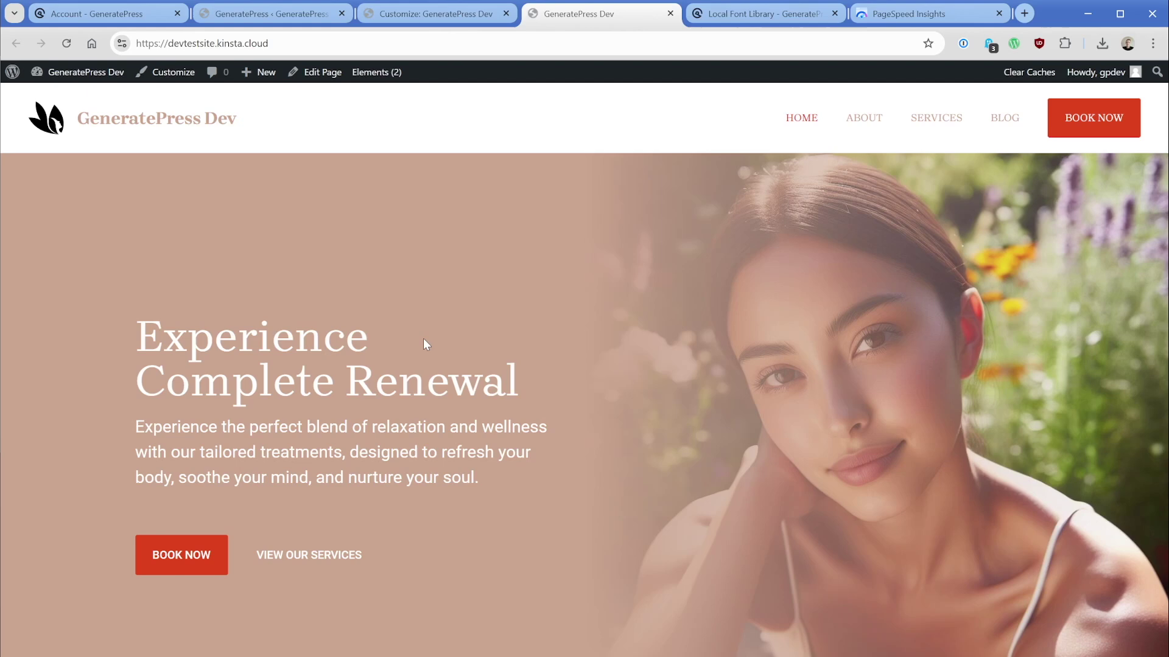
- Show the Customizer's Typography panel with Brygada 1918 and Roboto in Font Manager
left_click(444, 20)
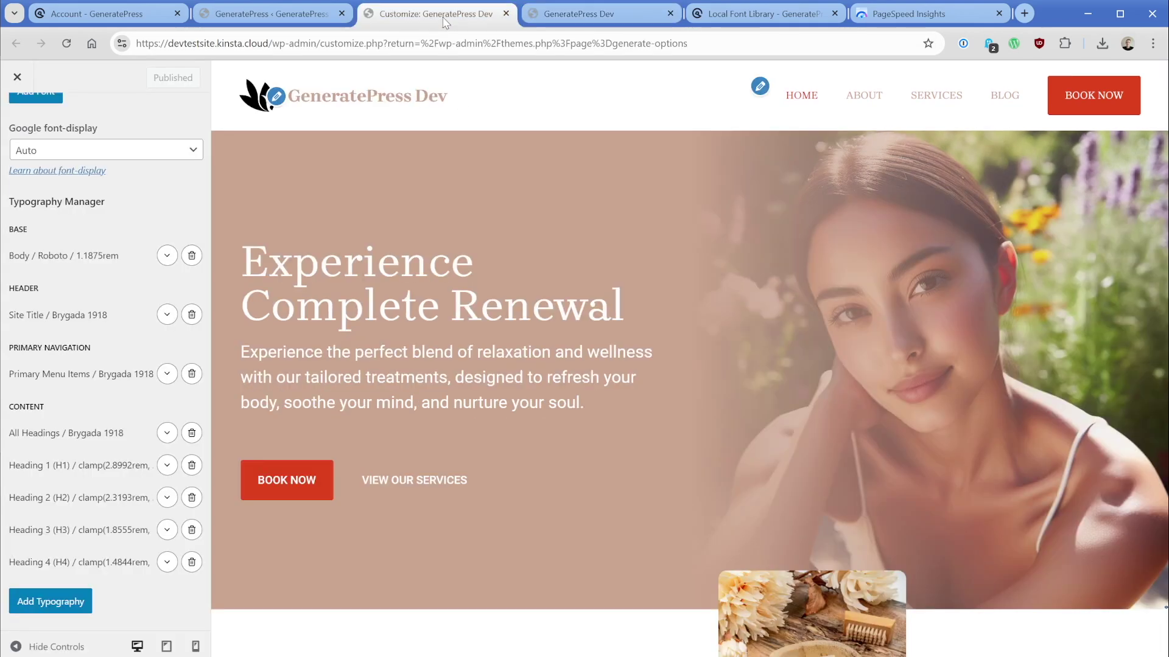
scroll(119, 236, "up", 3)
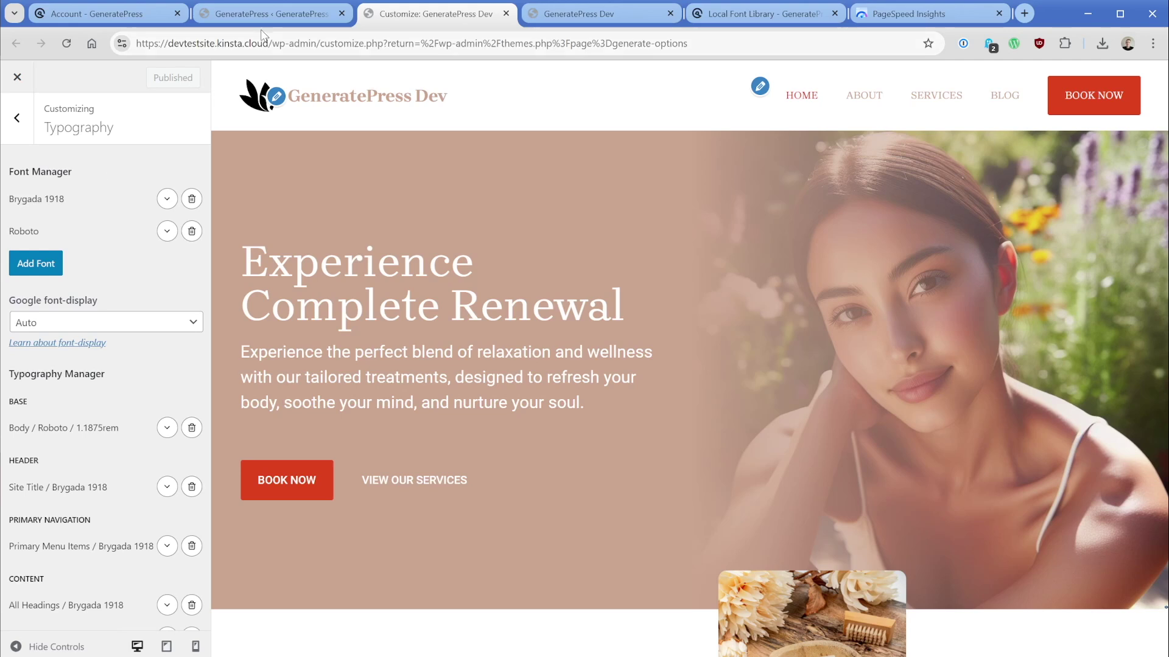
- Activate the GeneratePress Font Library module and go to its empty Font Library page
left_click(275, 17)
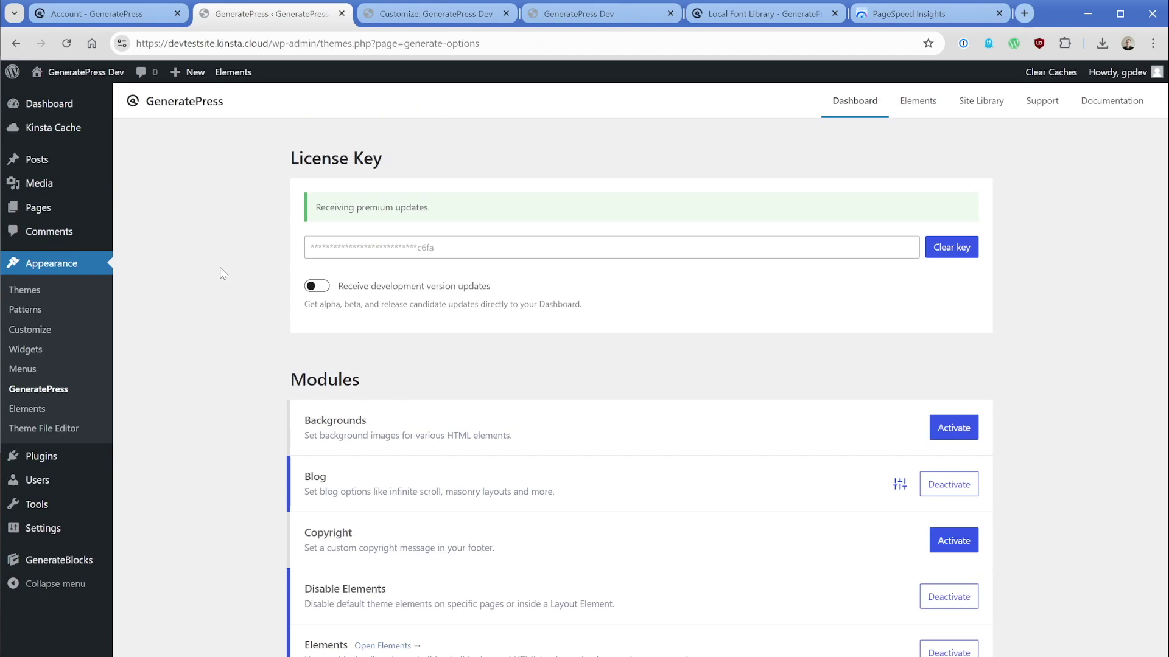
scroll(255, 333, "down", 5)
scroll(255, 333, "down", 1)
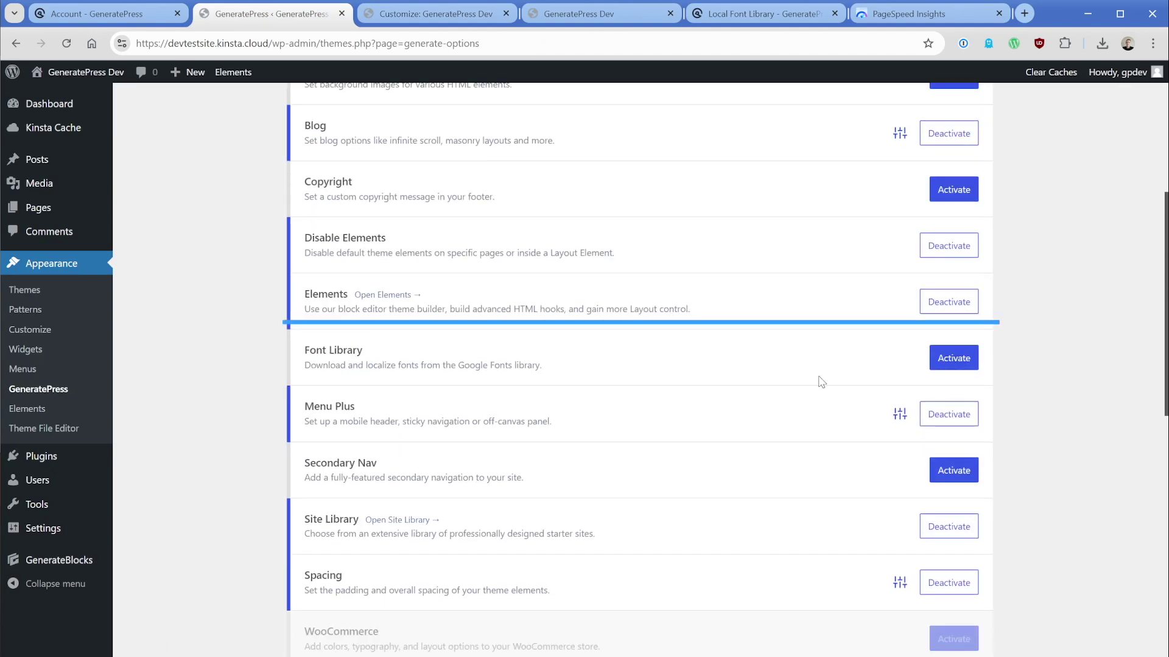
left_click(945, 358)
left_click(65, 396)
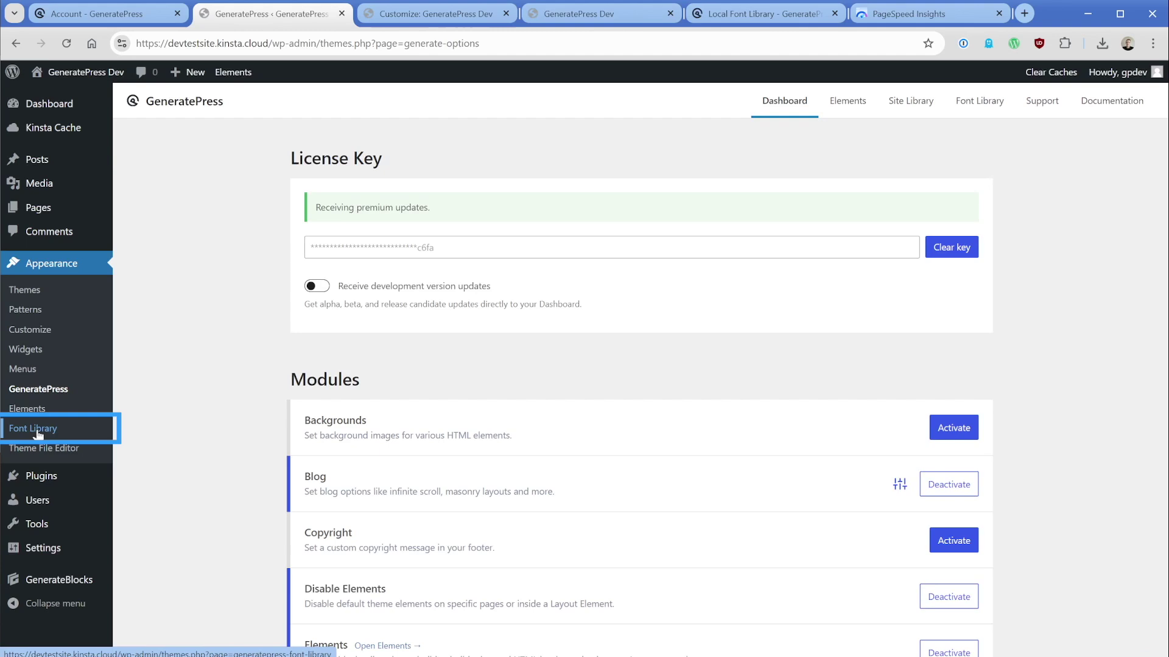
left_click(36, 431)
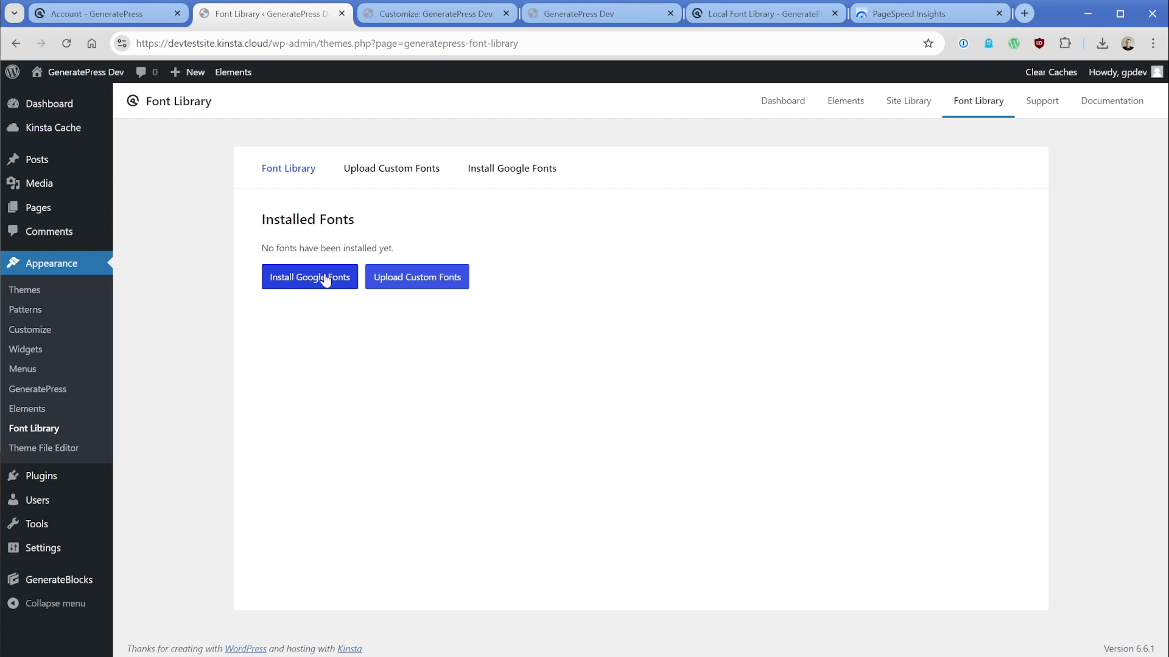
- Expand Eliminate render-blocking resources to see Google Fonts costing 750 ms on mobile
left_click(874, 17)
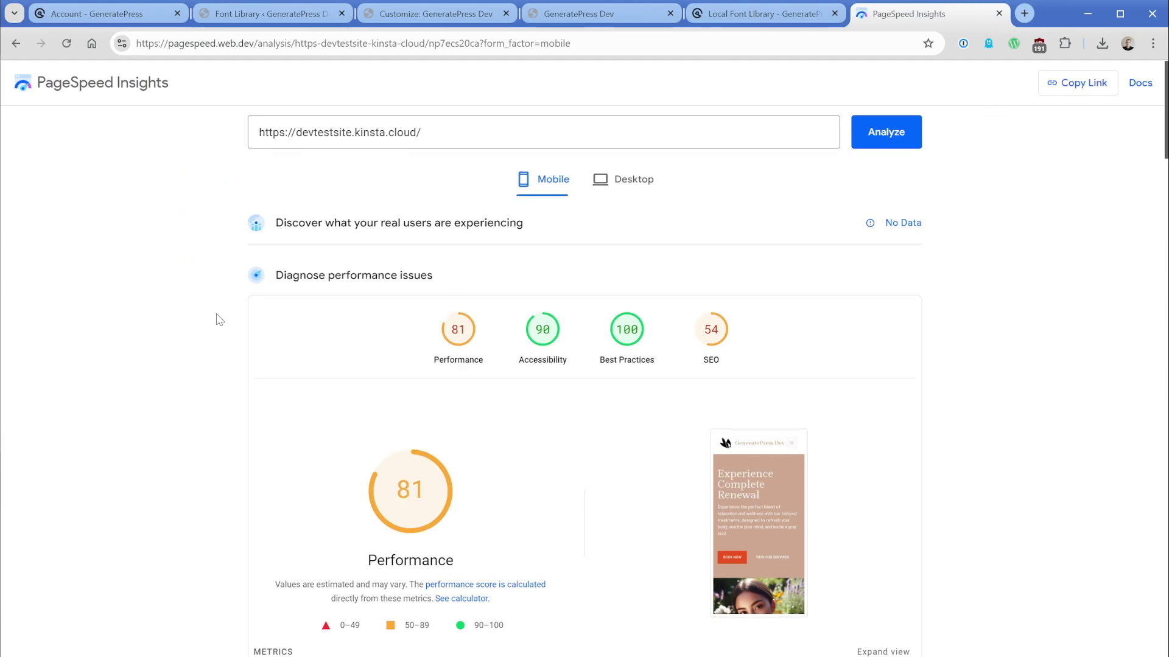
scroll(220, 319, "down", 5)
scroll(220, 320, "down", 8)
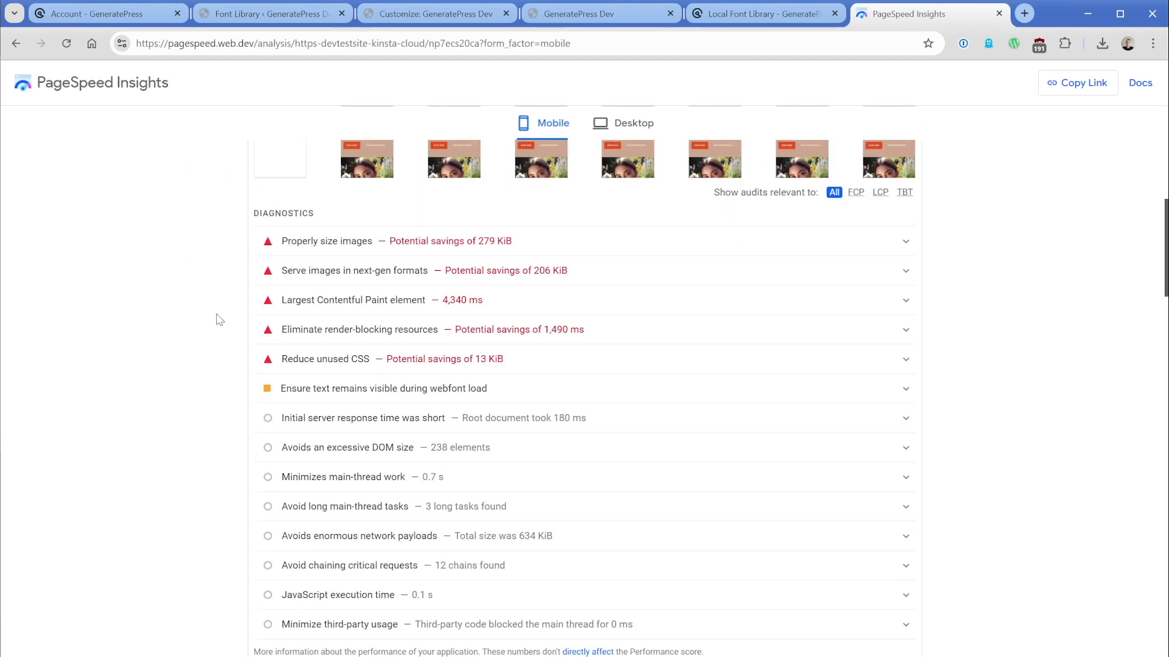
left_click(343, 335)
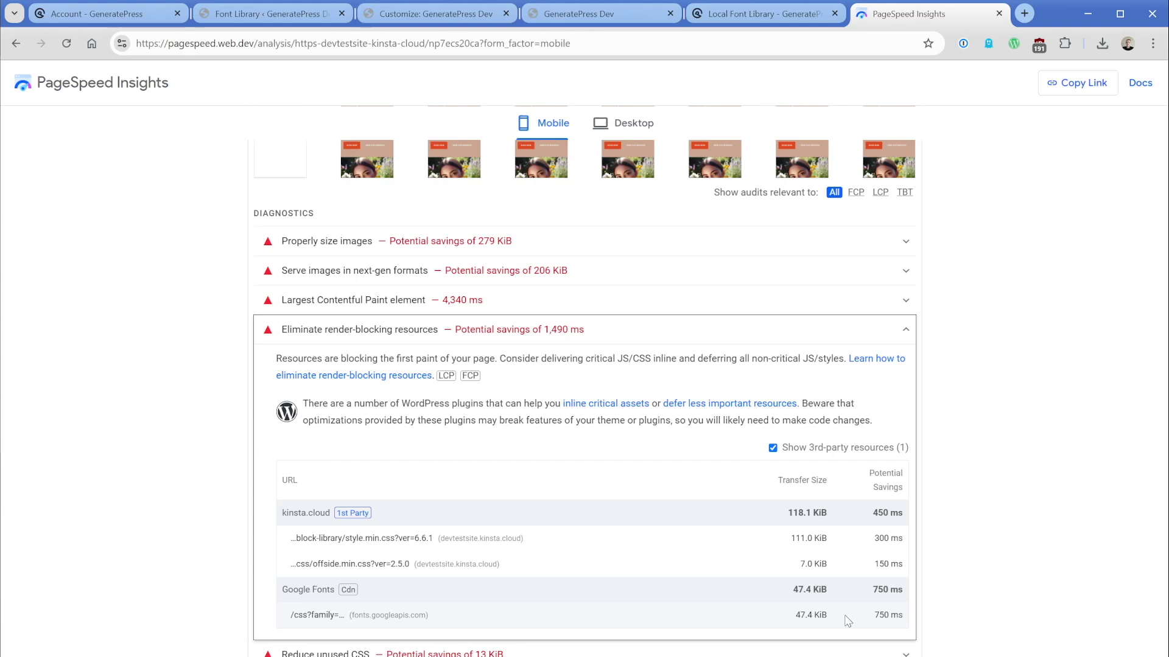
- Install Brygada 1918 from Google Fonts locally in 400, 500, 600 and 700 normal
left_click(245, 20)
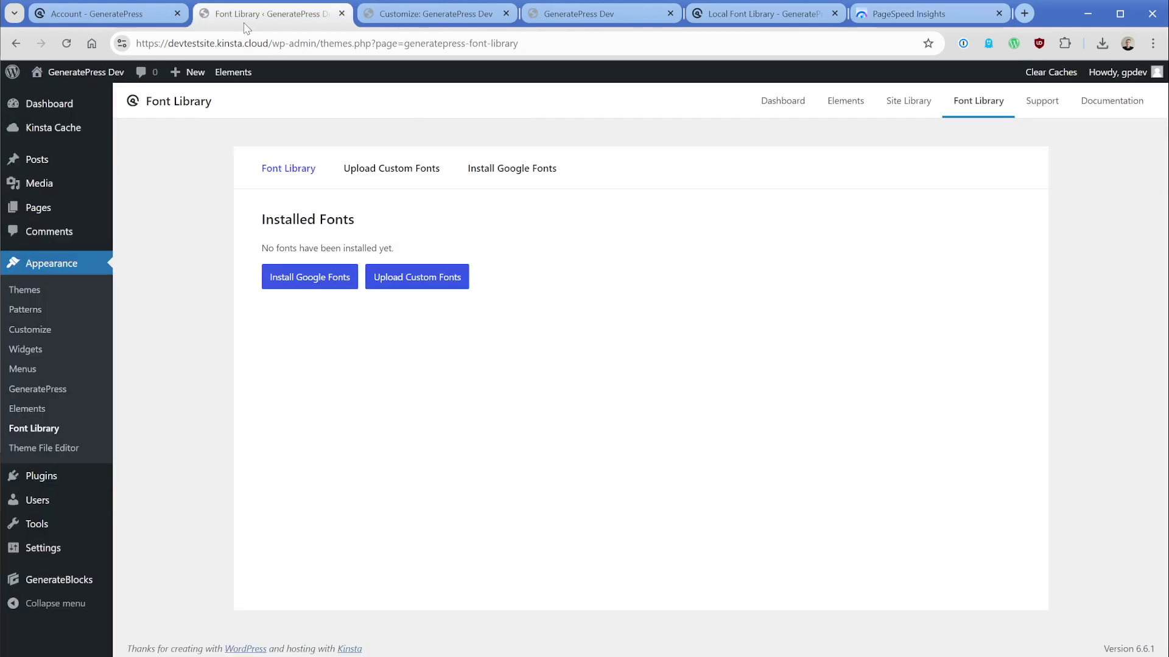
left_click(297, 294)
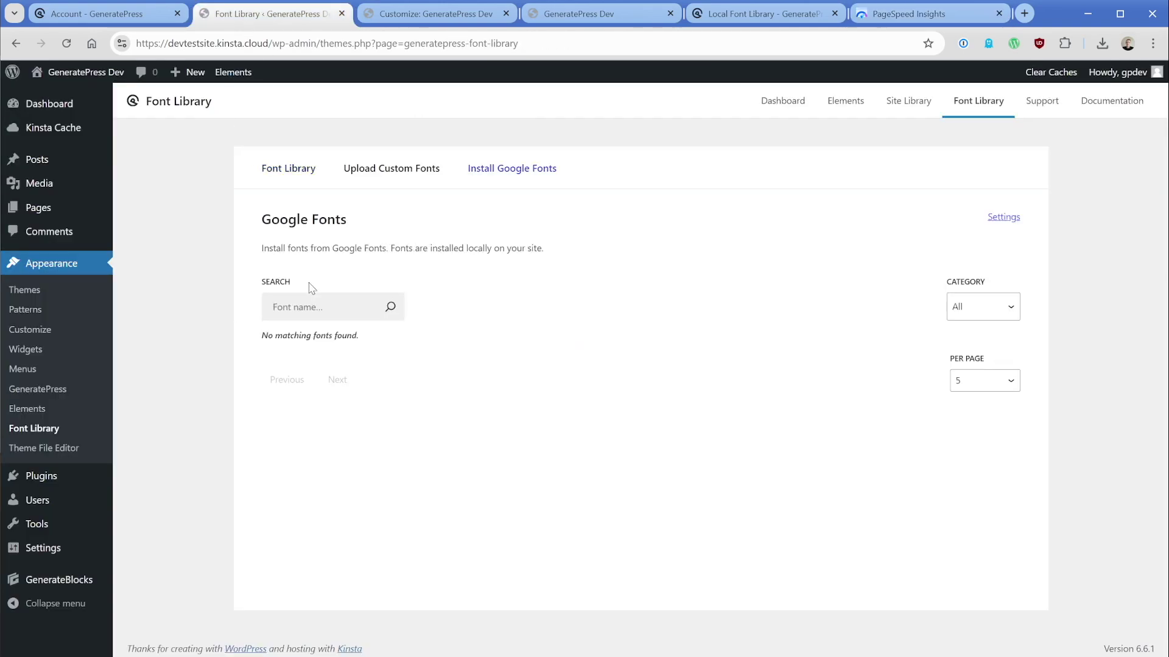
type("bryg")
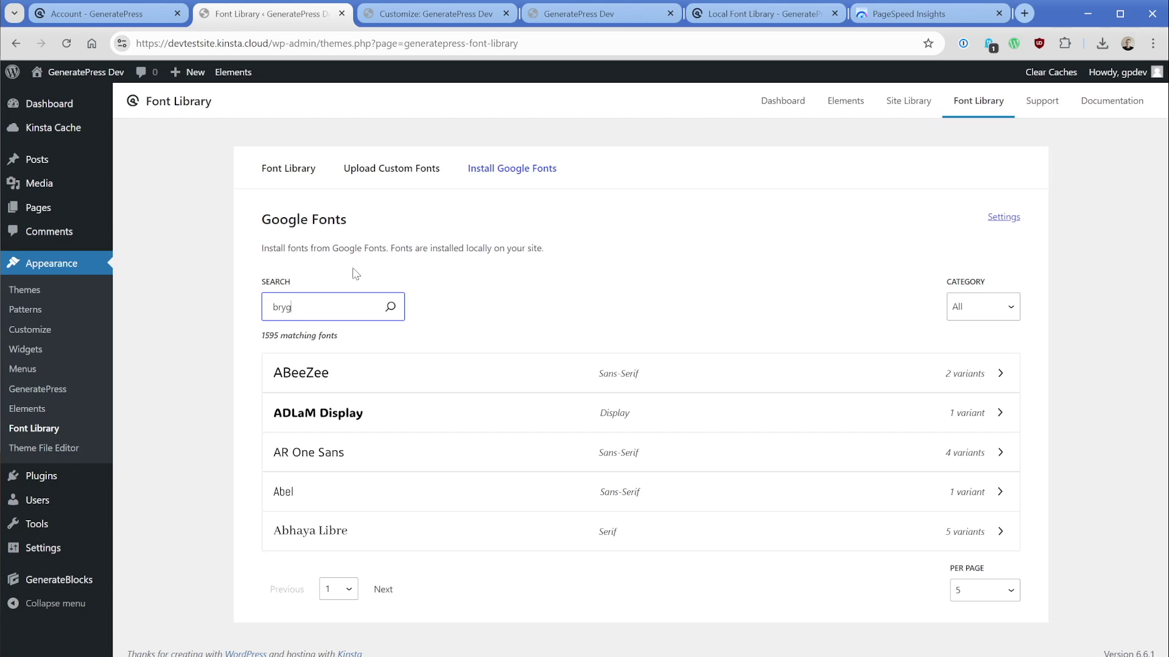
left_click(336, 372)
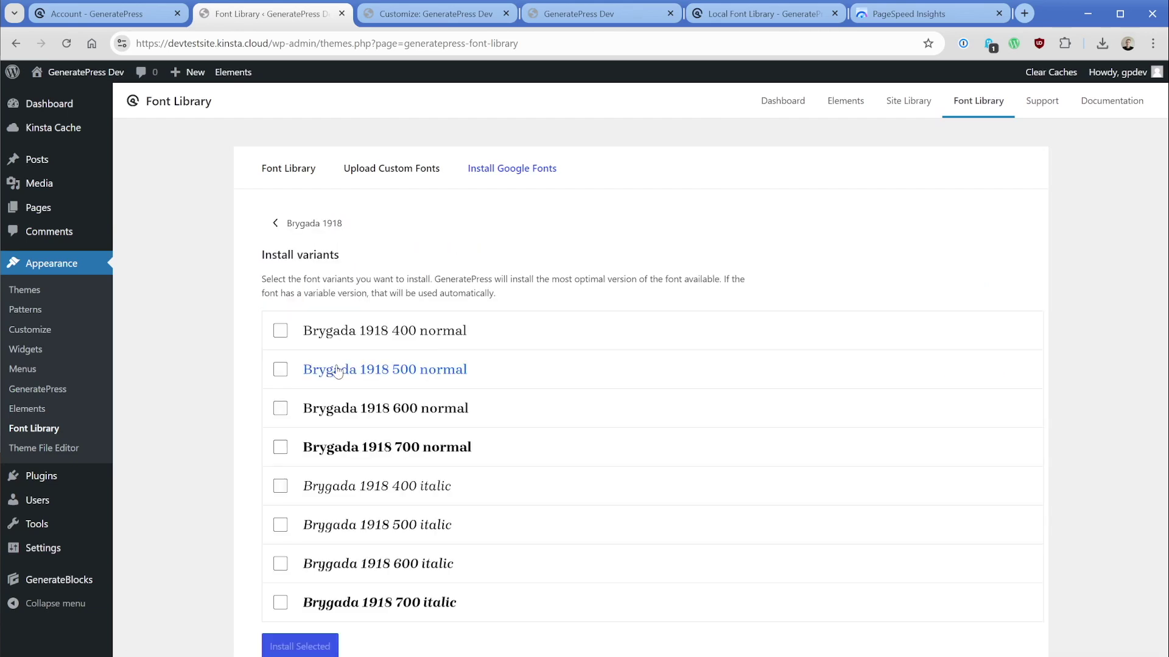
left_click(324, 334)
left_click(324, 371)
left_click(322, 409)
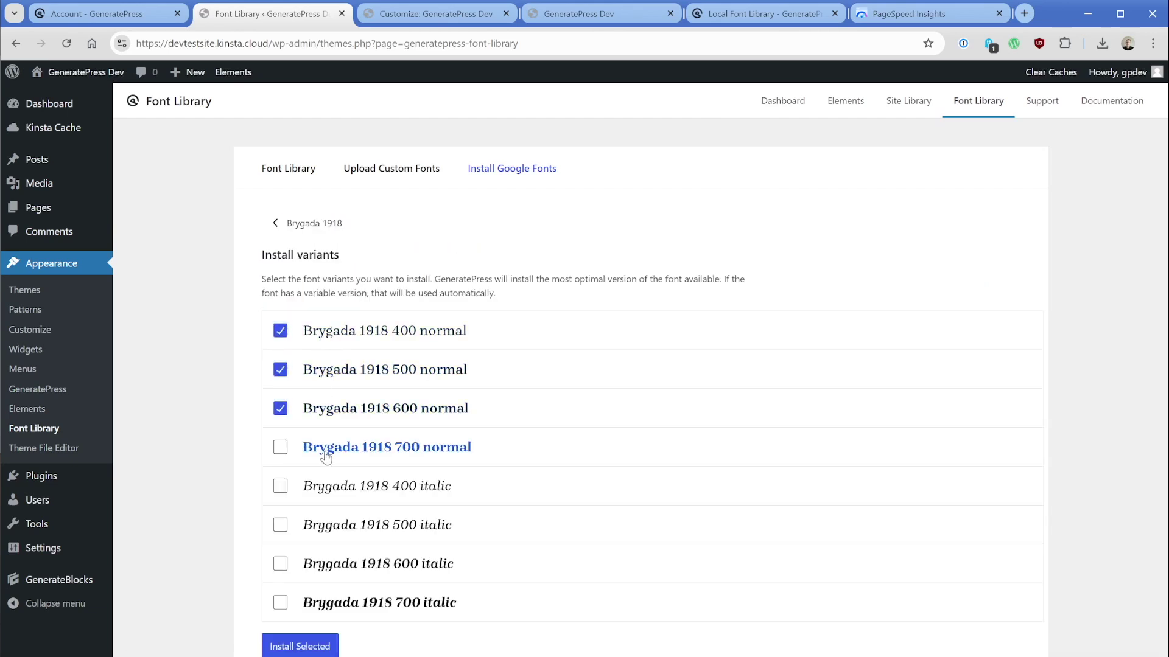
left_click(322, 448)
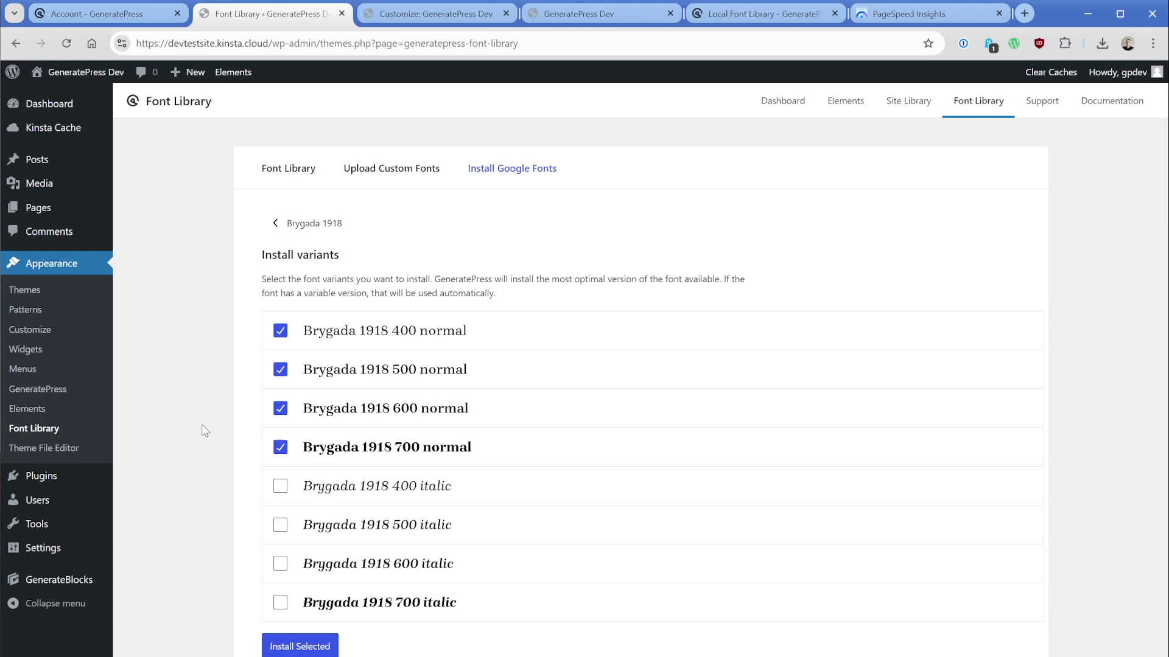
scroll(202, 425, "down", 1)
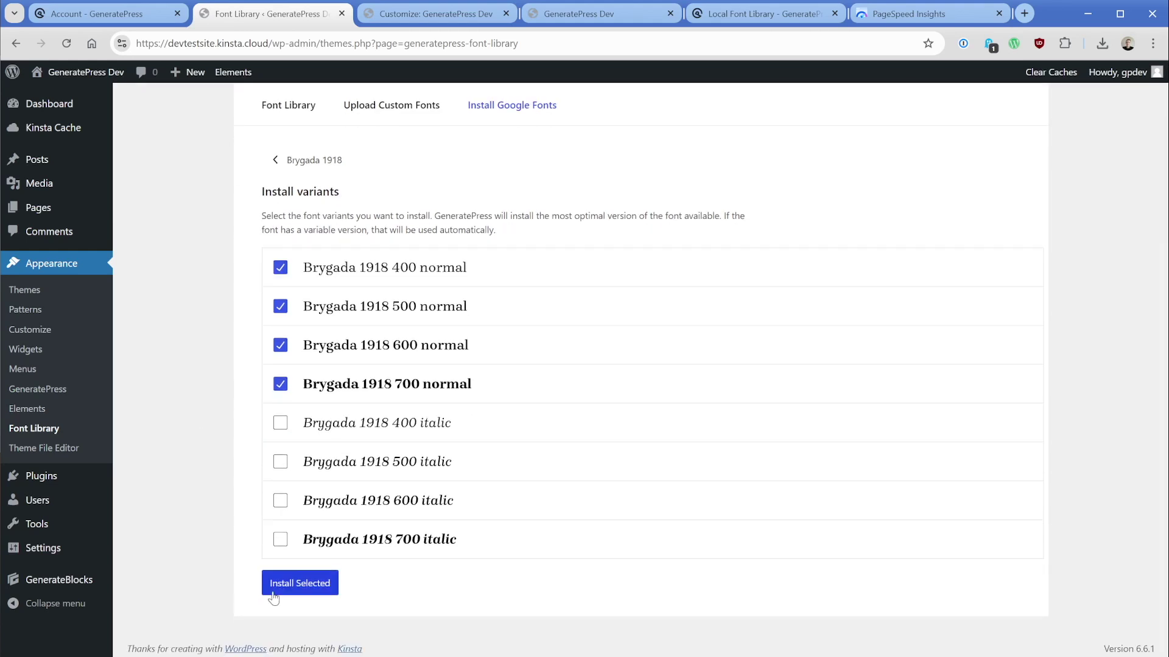
left_click(293, 594)
left_click(298, 106)
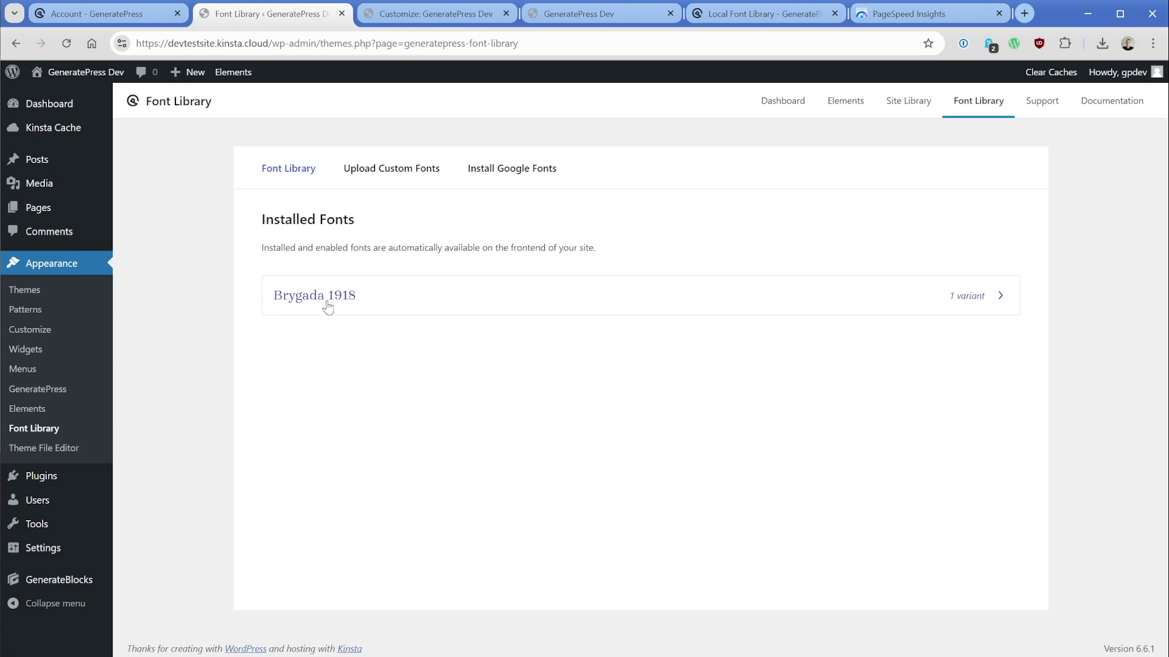
- Install Roboto locally in the 300, 400 and 500 normal weights
left_click(496, 173)
left_click(341, 302)
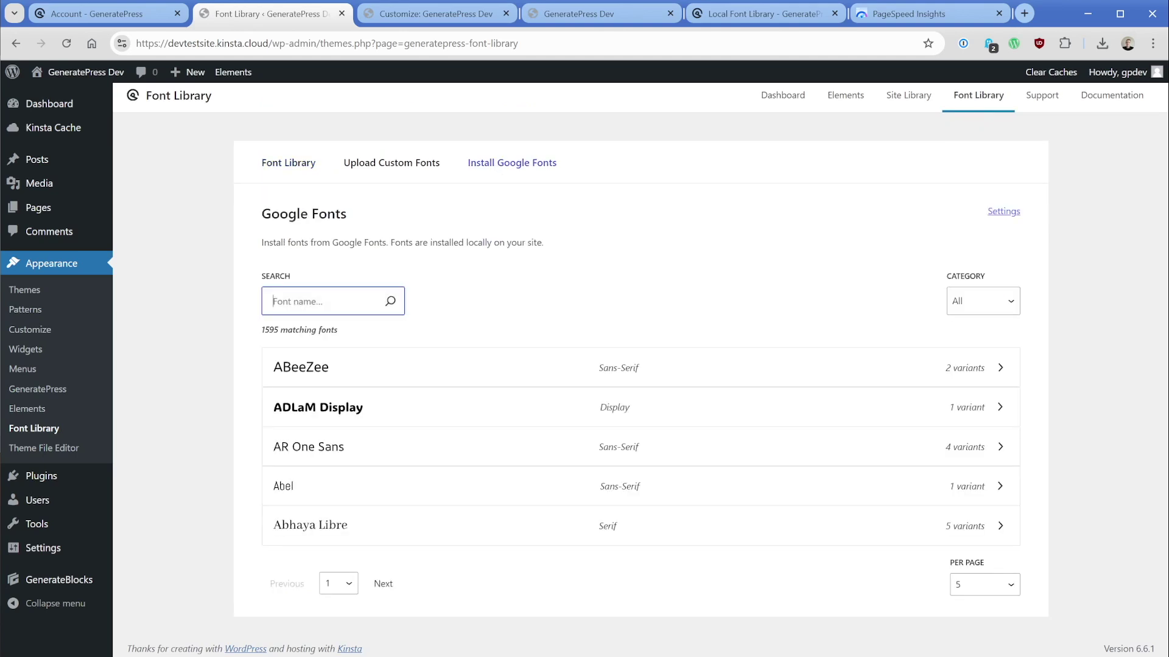
type("roboto")
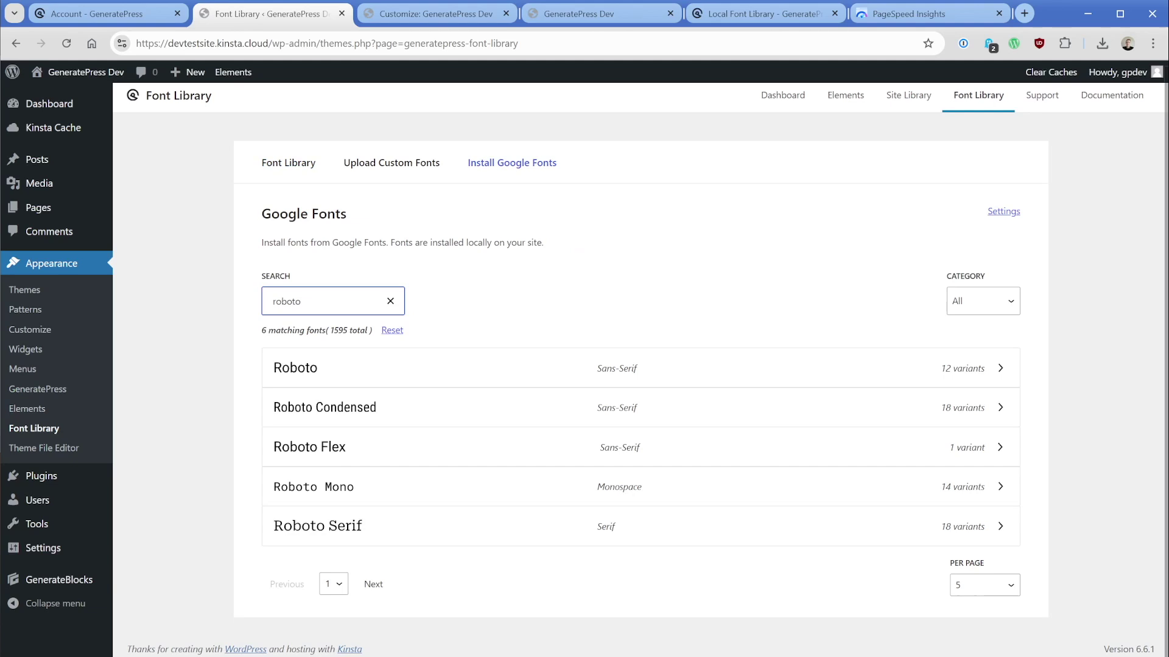
left_click(305, 367)
scroll(356, 403, "down", 1)
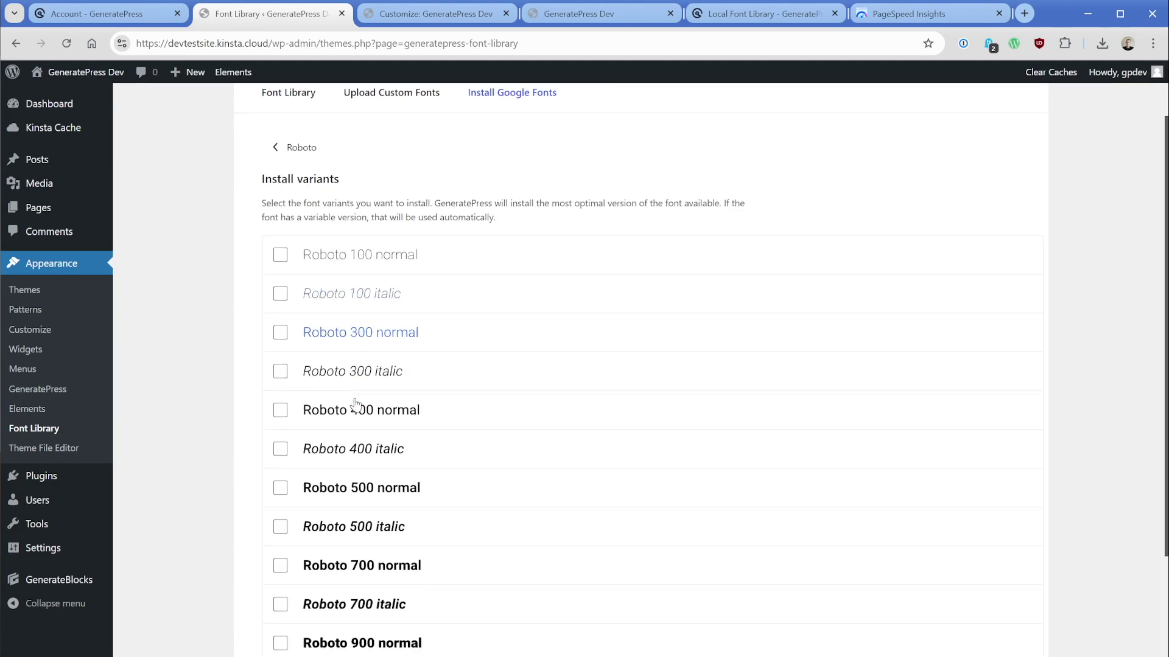
scroll(356, 403, "down", 1)
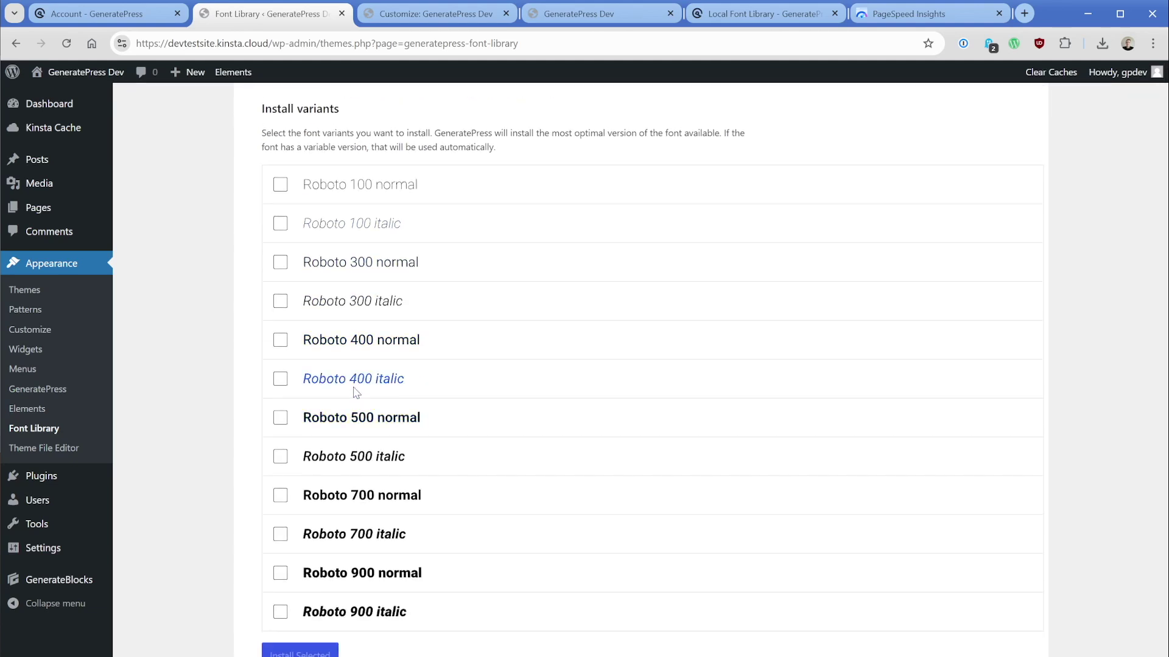
left_click(340, 266)
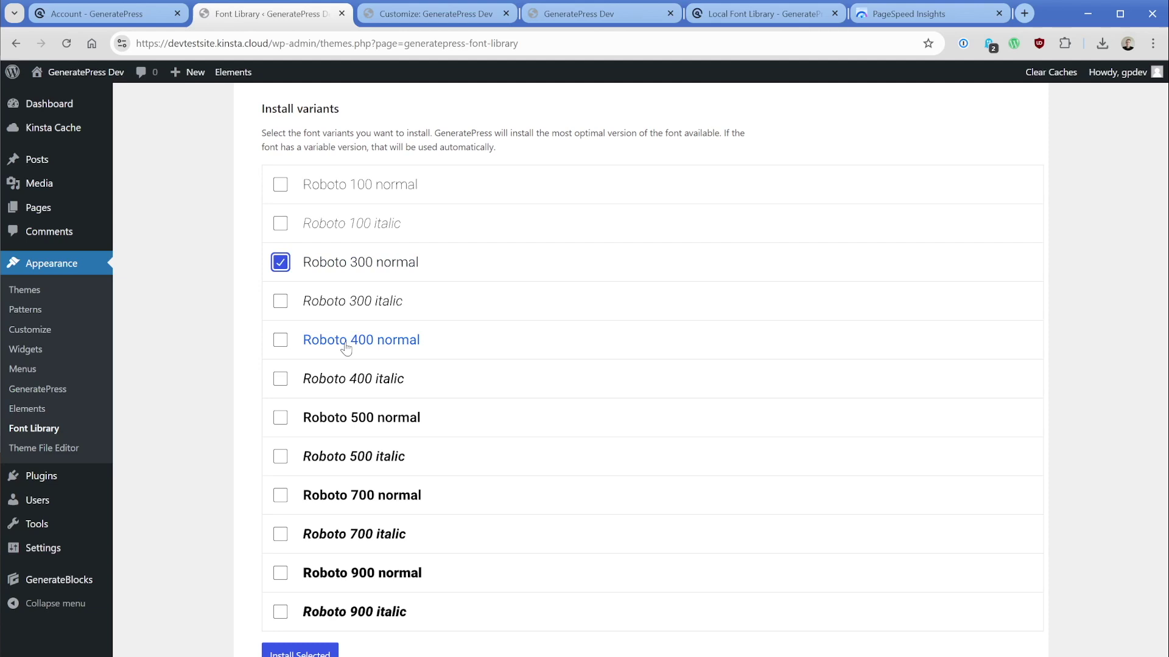
left_click(342, 342)
left_click(341, 419)
scroll(193, 385, "down", 1)
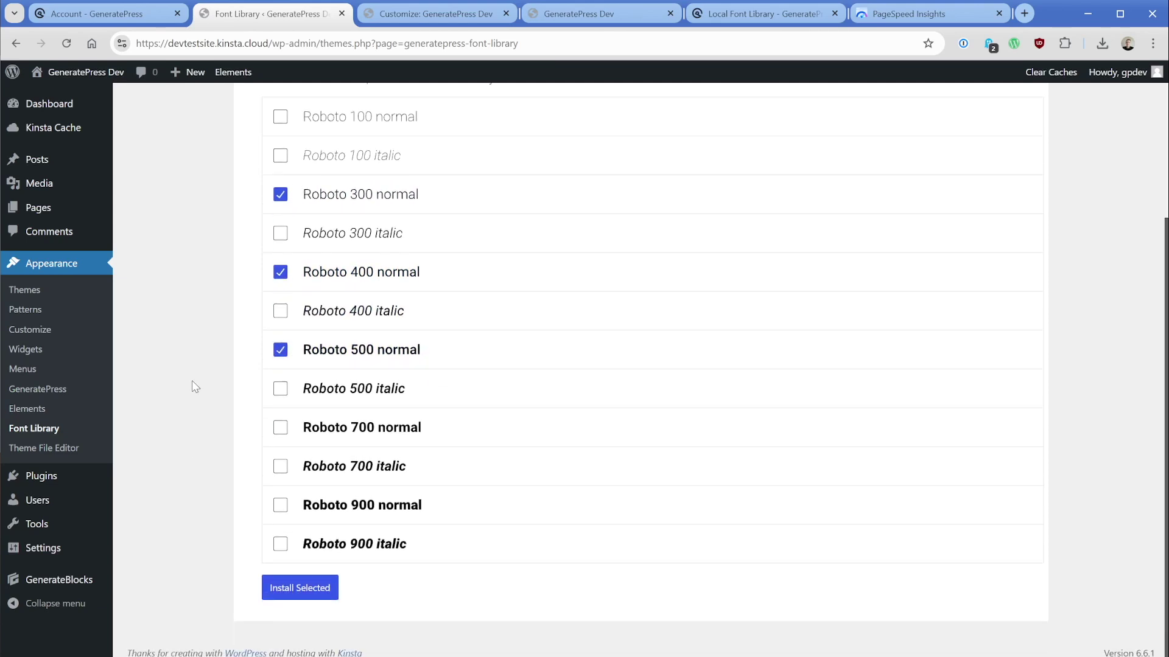
left_click(302, 595)
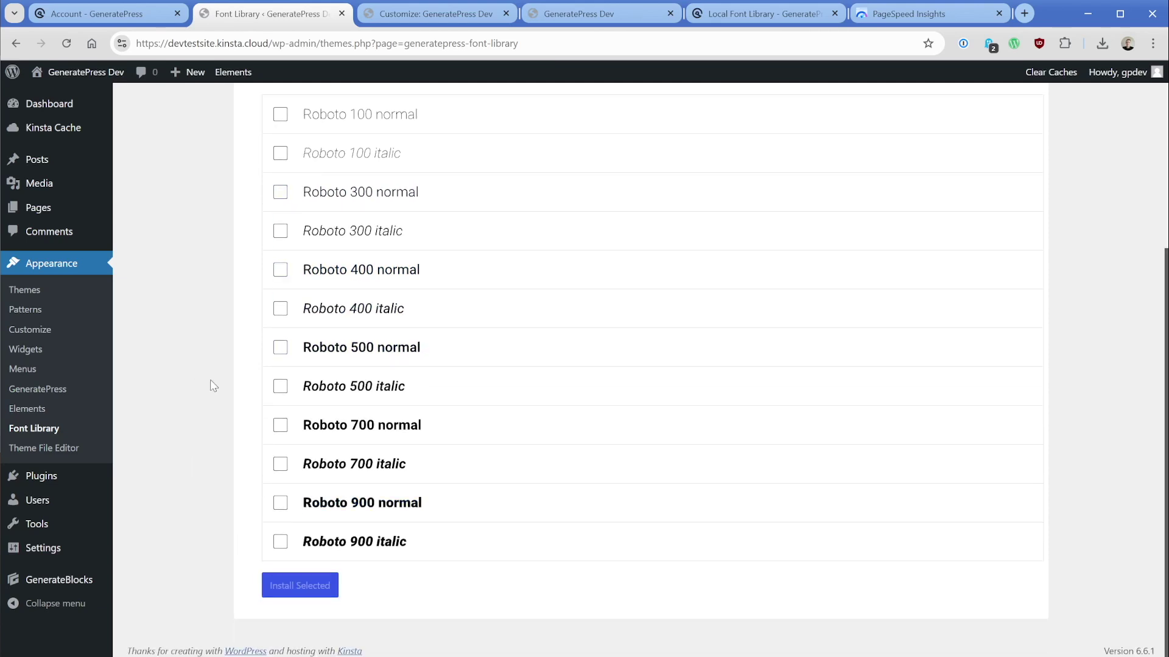
- Review the installed Roboto font's advanced options, then return to the Customizer
left_click(287, 280)
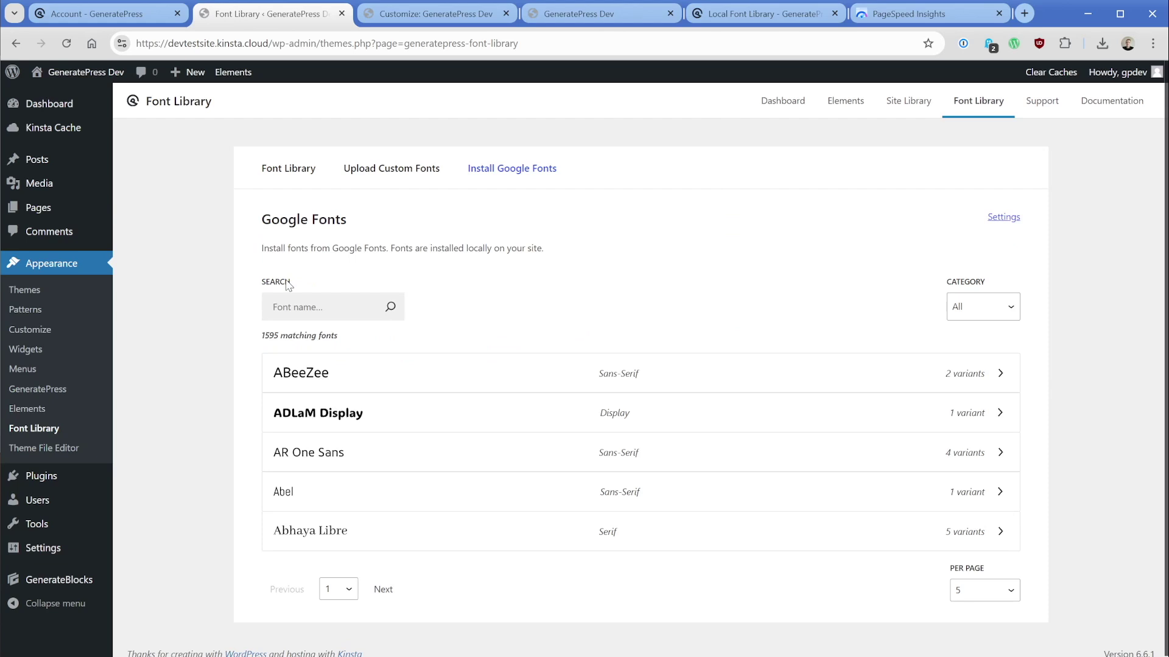
left_click(285, 183)
left_click(296, 339)
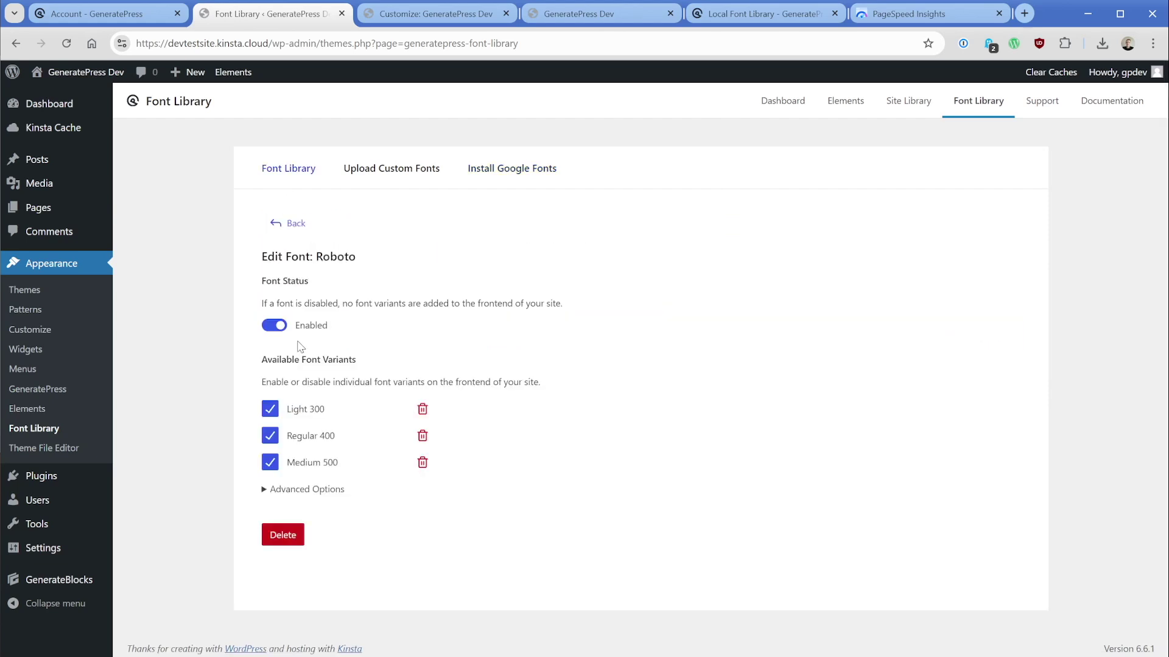
left_click(266, 491)
scroll(207, 401, "down", 5)
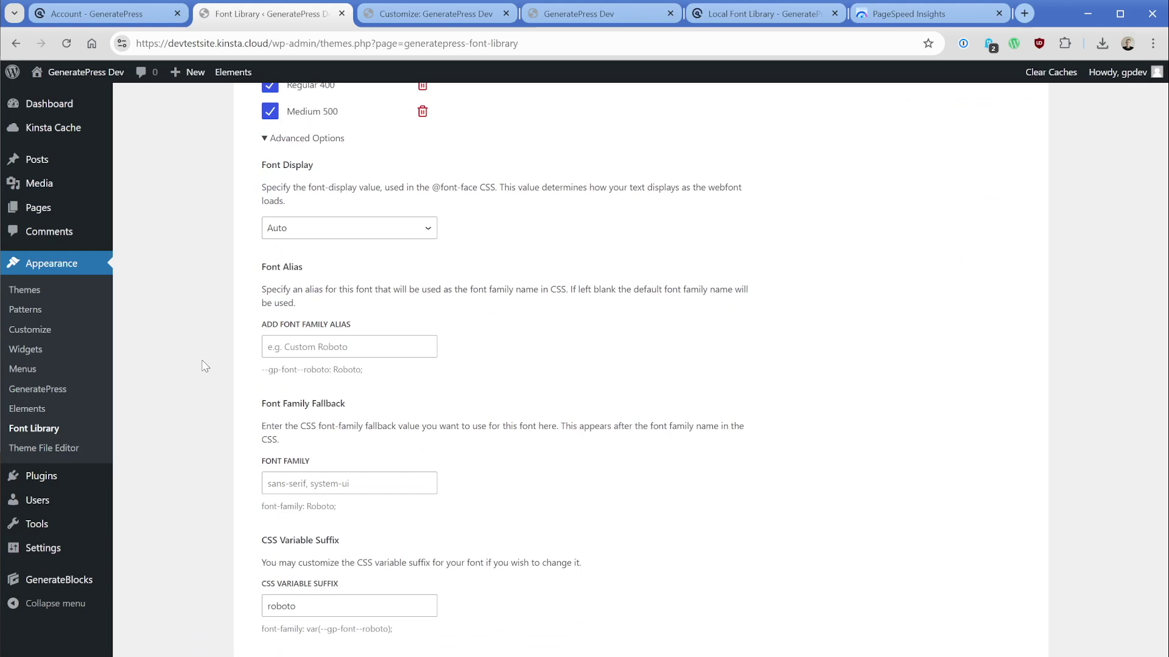
scroll(207, 399, "down", 2)
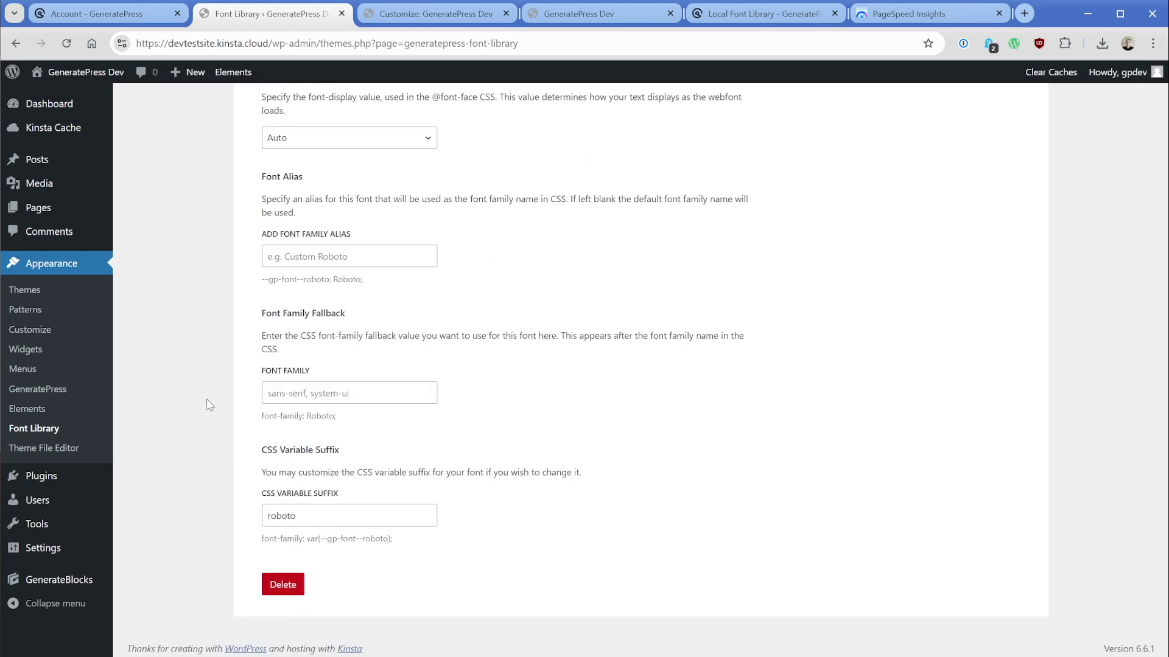
scroll(206, 399, "up", 7)
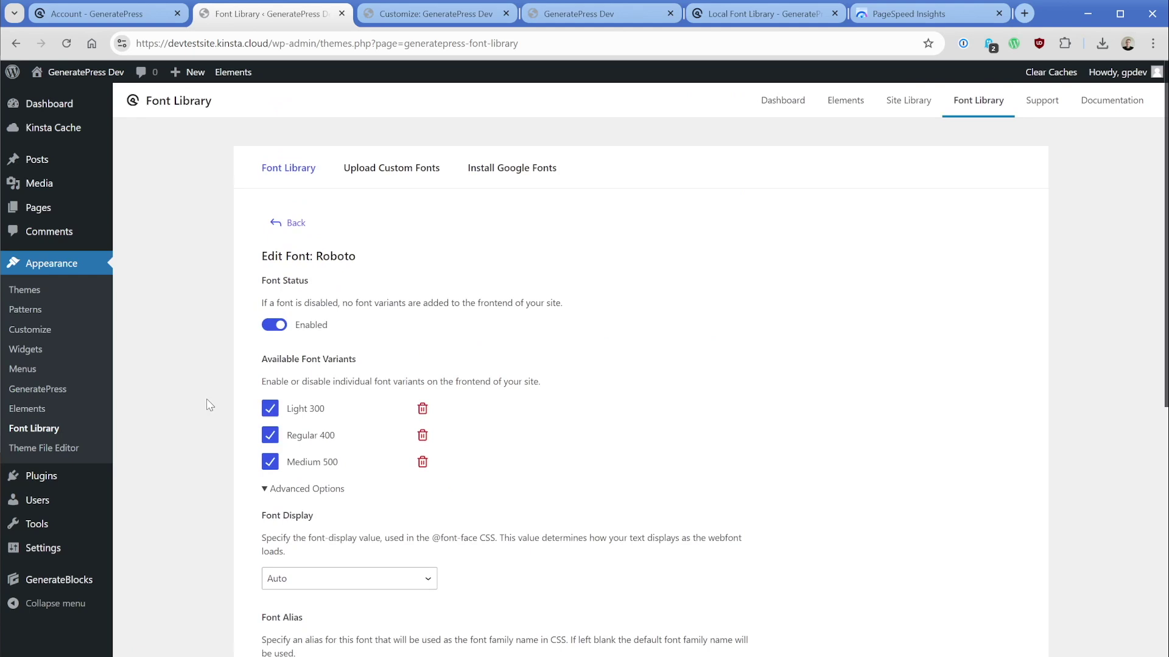
left_click(408, 15)
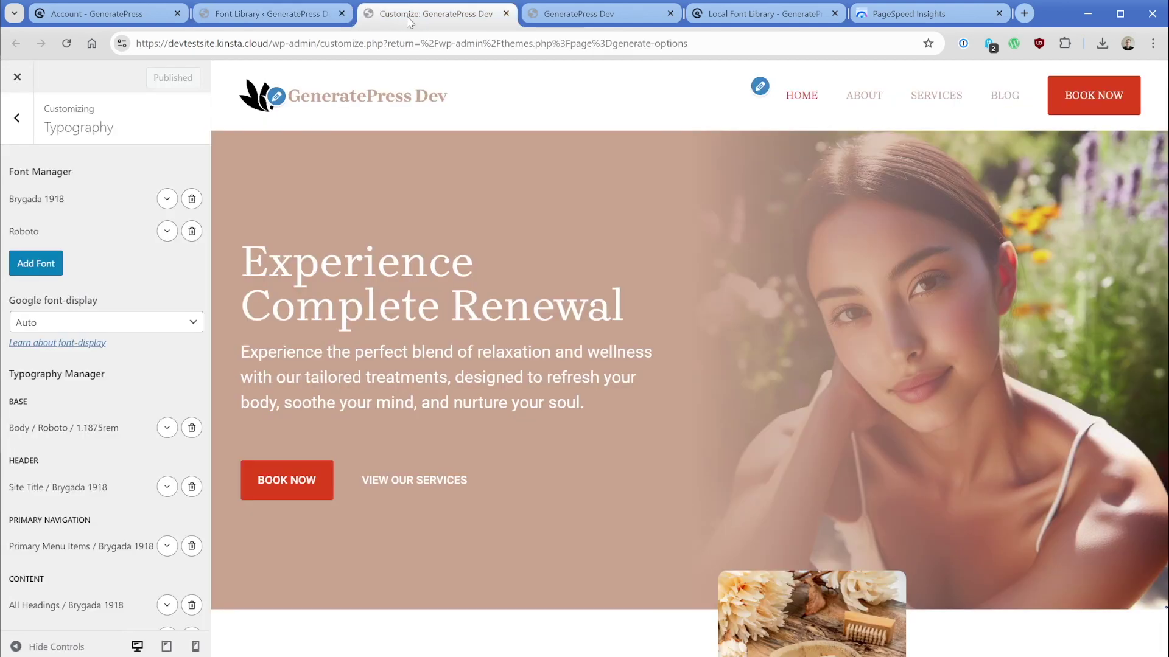
- Reload the Customizer and delete the Google-hosted Brygada 1918 and Roboto from Font Manager
left_click(66, 44)
left_click(74, 320)
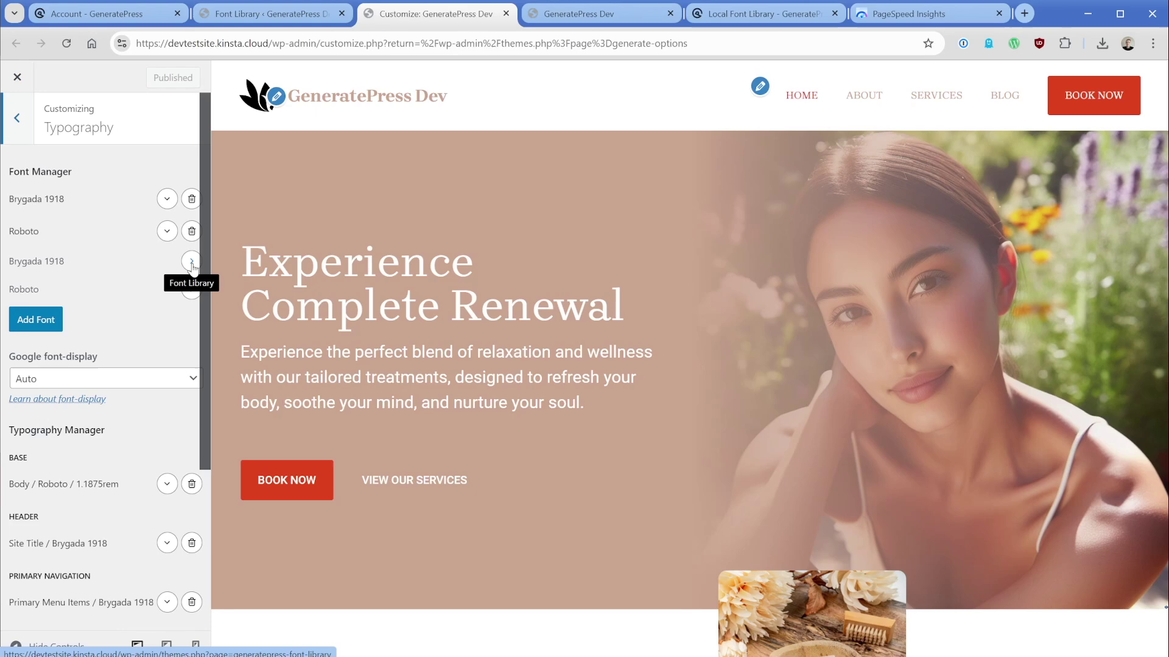
left_click(192, 201)
key("Return")
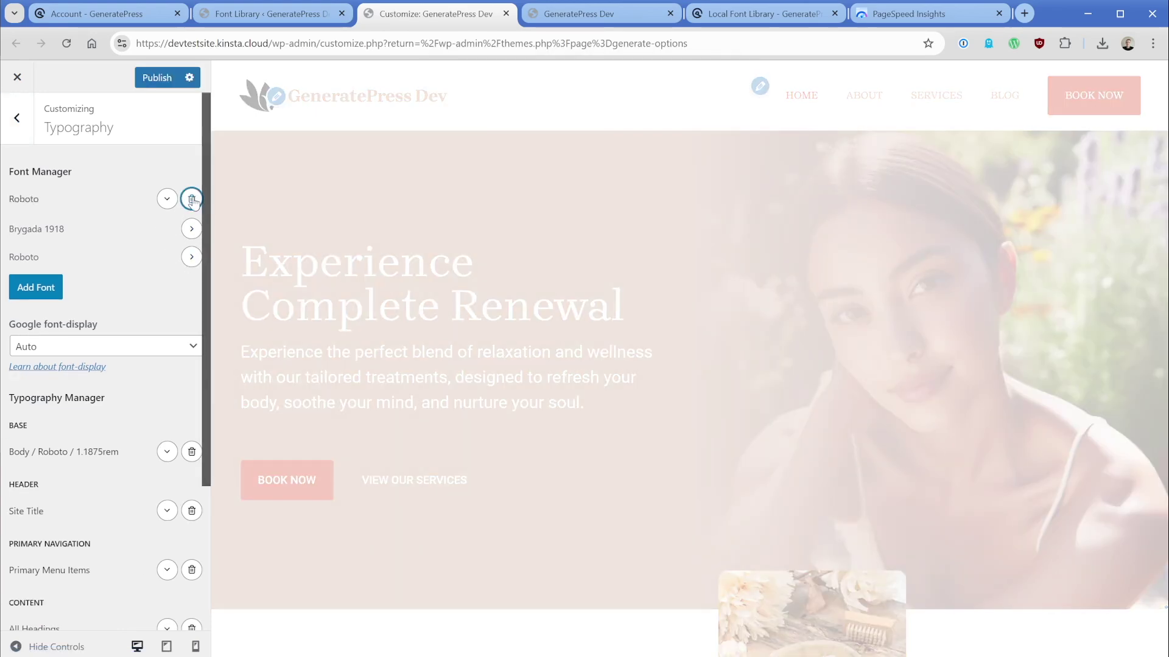
key("Return")
- Confirm Roboto's removal and set the Body font family to Roboto
left_click(644, 148)
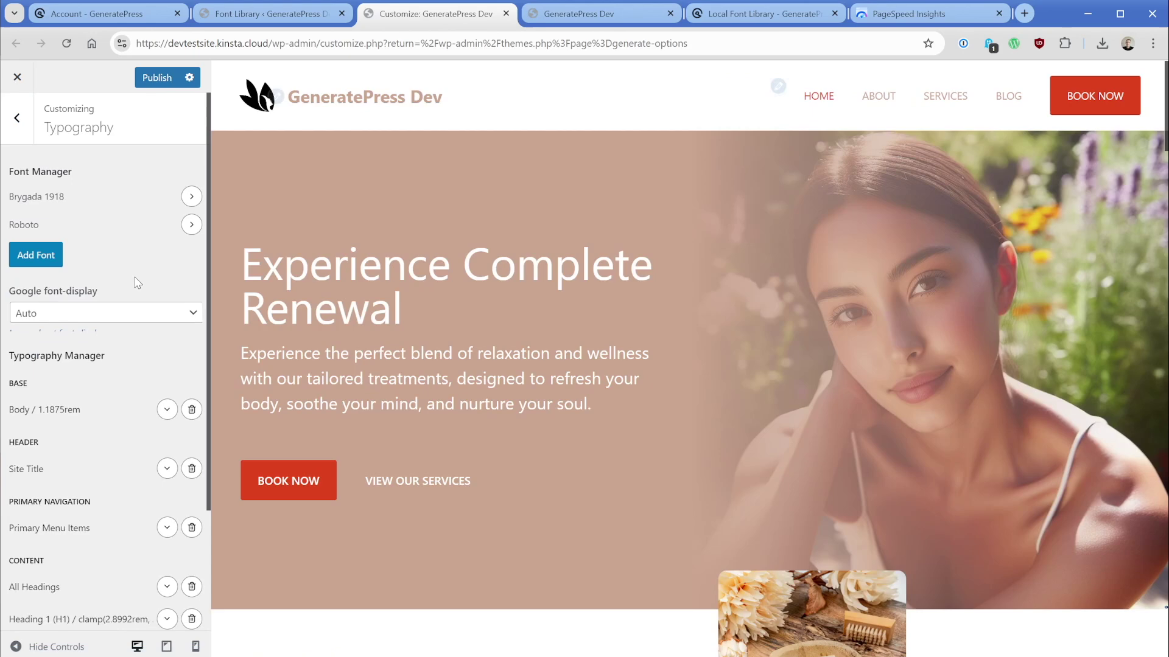
scroll(138, 282, "down", 3)
left_click(167, 255)
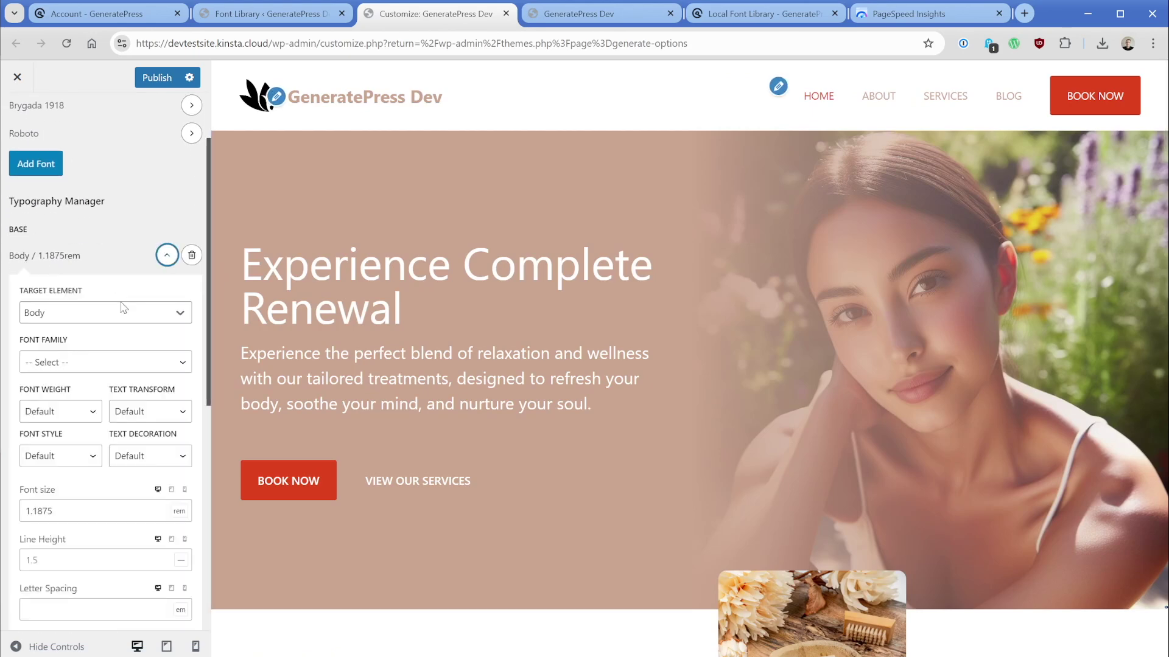
left_click(93, 364)
left_click(41, 456)
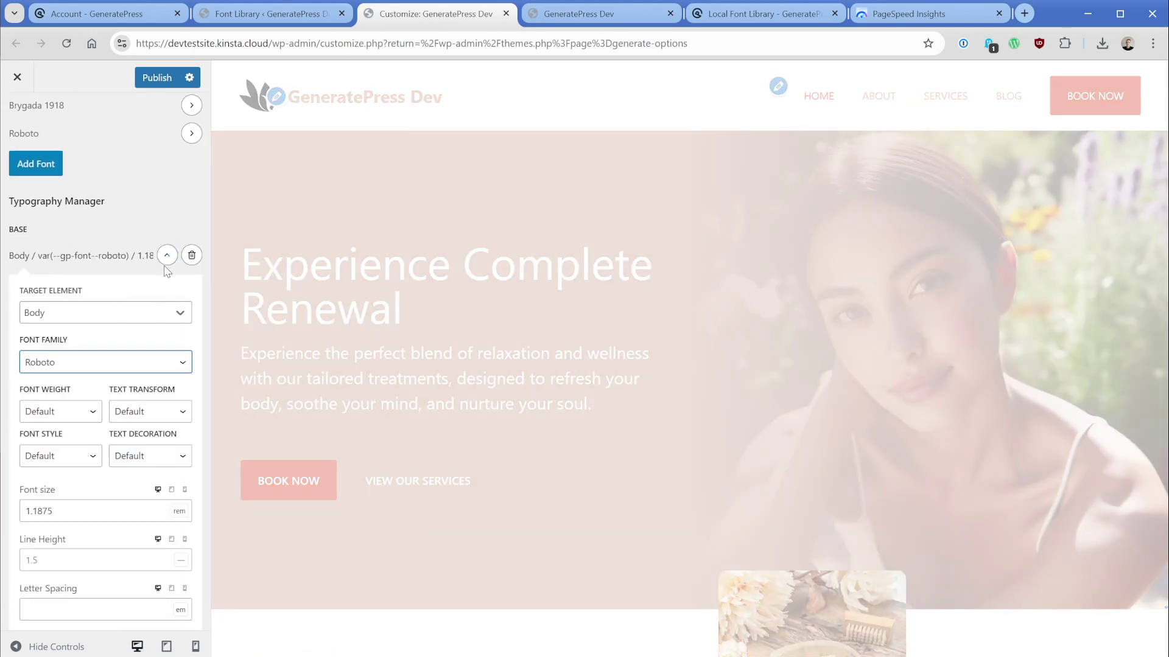
left_click(167, 255)
- Set Site Title and All Headings to Brygada 1918 and publish the changes
left_click(167, 314)
left_click(86, 422)
left_click(55, 493)
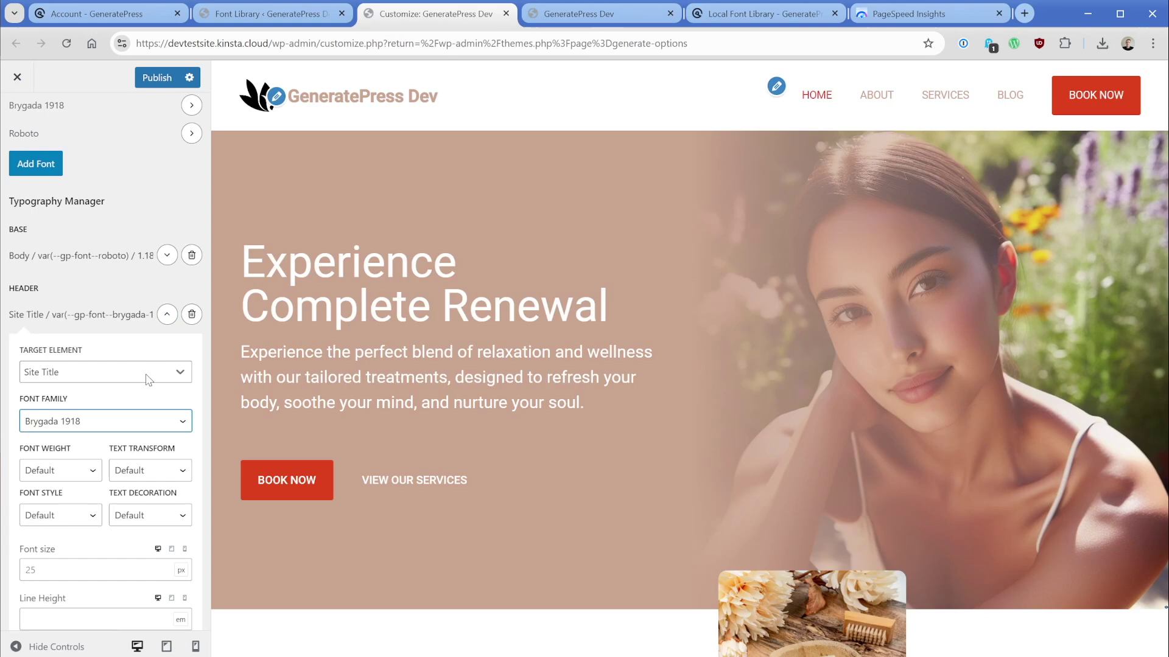
left_click(166, 316)
left_click(166, 434)
left_click(83, 541)
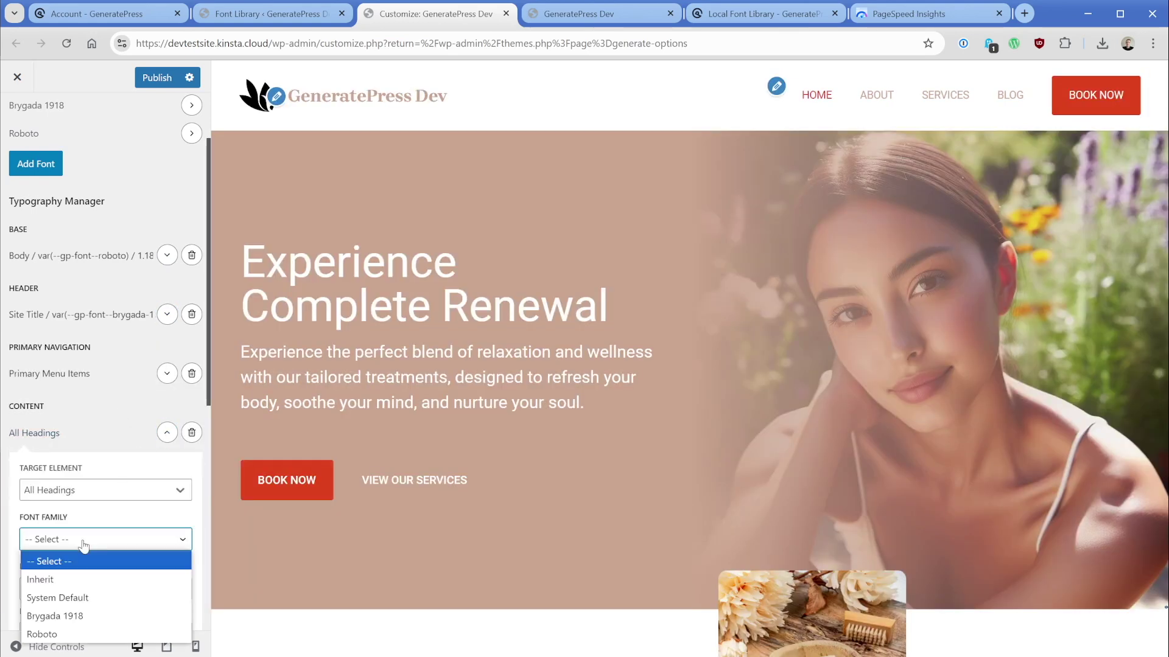
left_click(85, 617)
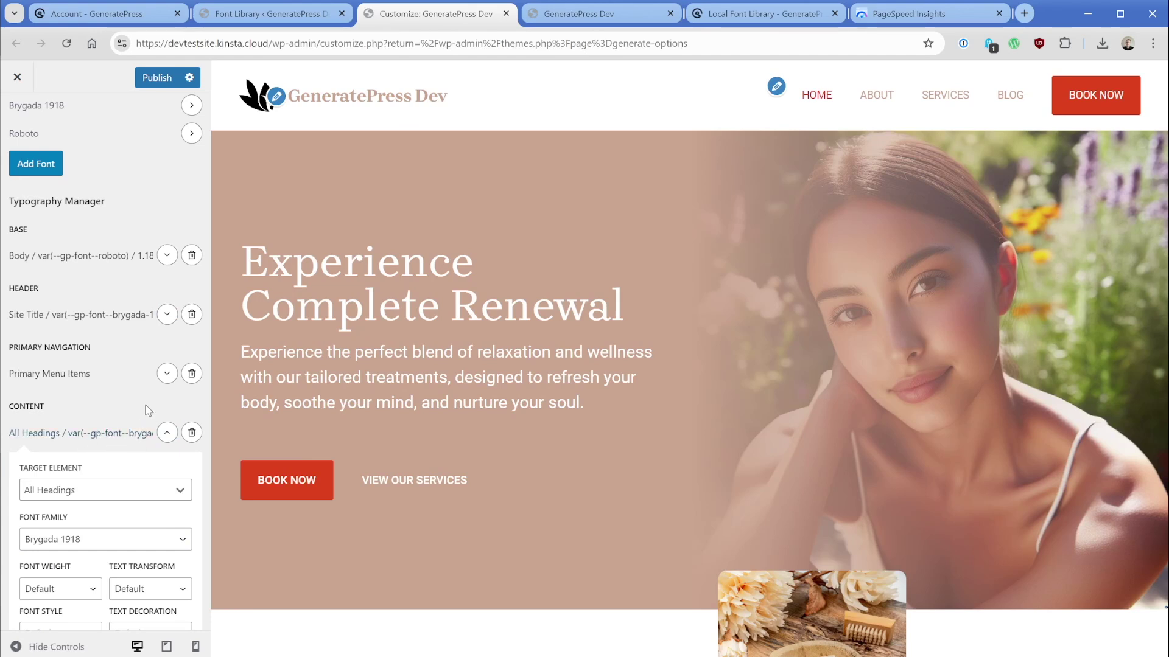
left_click(149, 81)
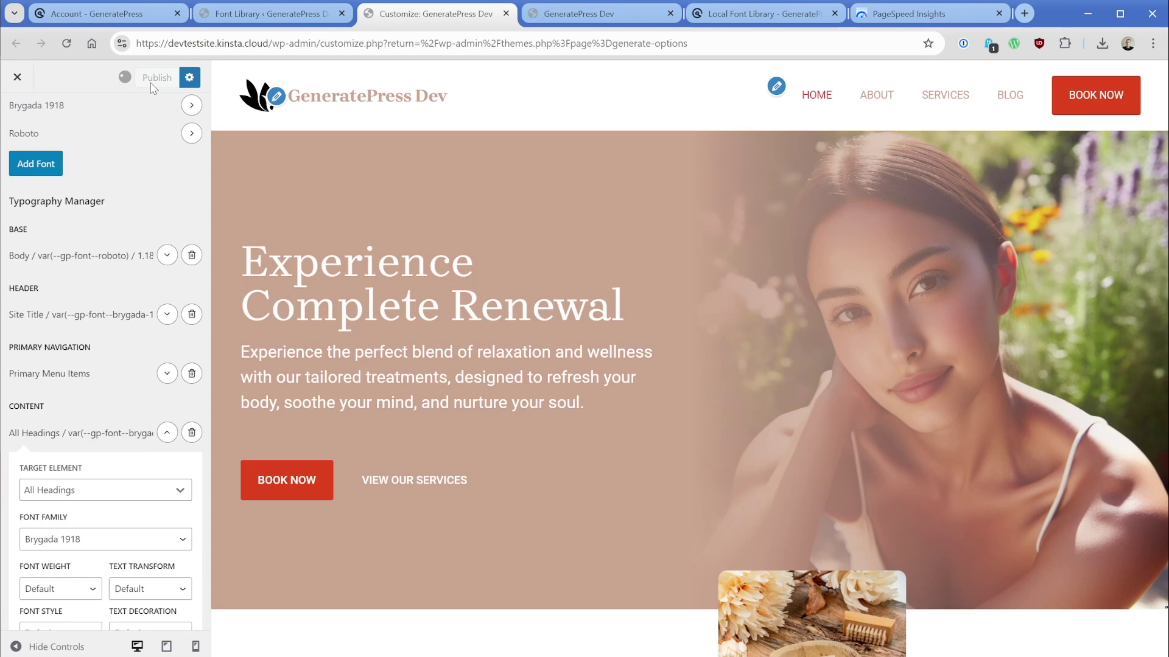
- Reload the live site to see the new fonts, then view the old PageSpeed score of 81
key("ctrl+Tab")
left_click(66, 46)
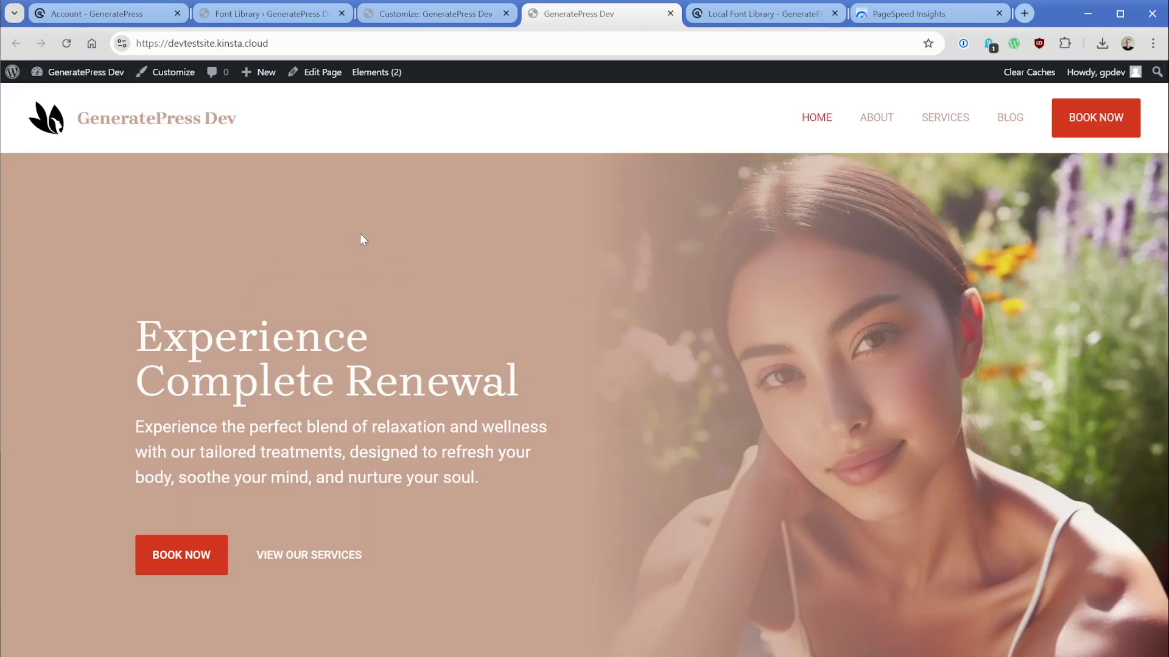
left_click(910, 17)
scroll(226, 376, "up", 5)
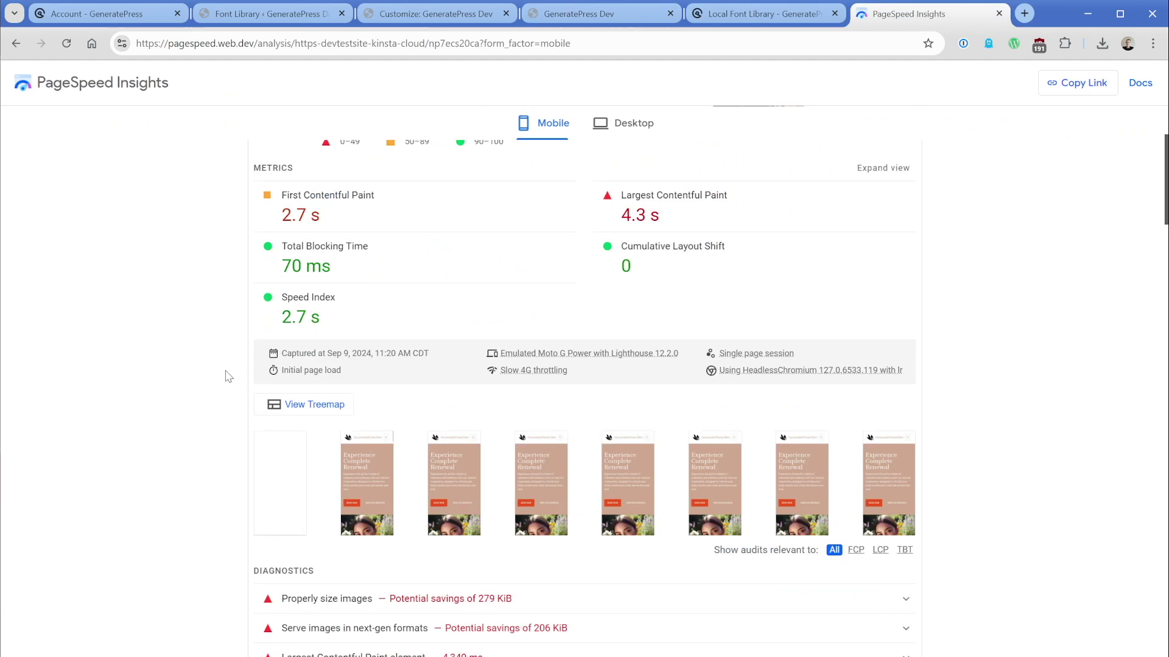
scroll(226, 375, "up", 8)
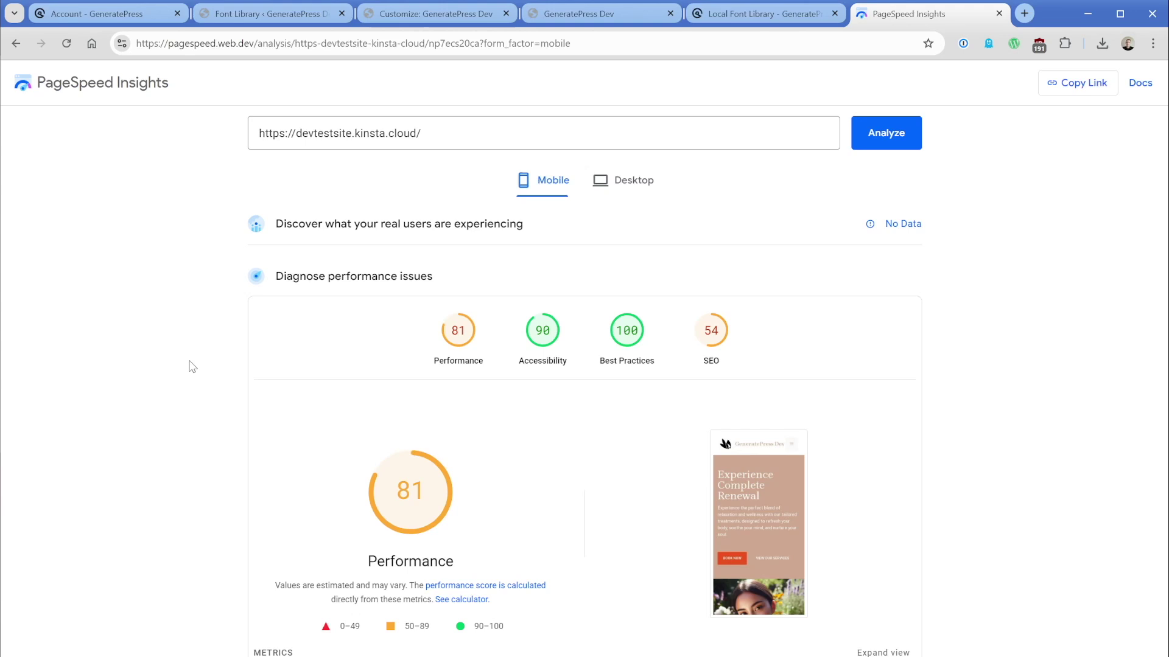
- Rerun the PageSpeed analysis and compare the new mobile 94 and desktop 99 scores
left_click(876, 149)
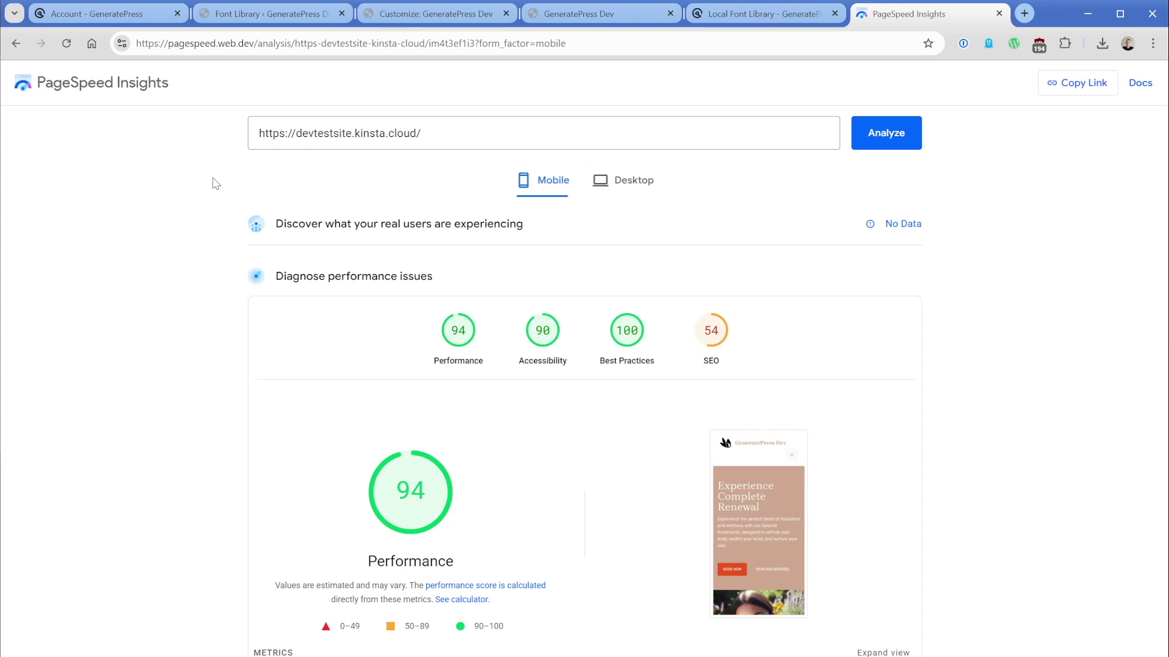
left_click(621, 181)
left_click(545, 181)
left_click(609, 186)
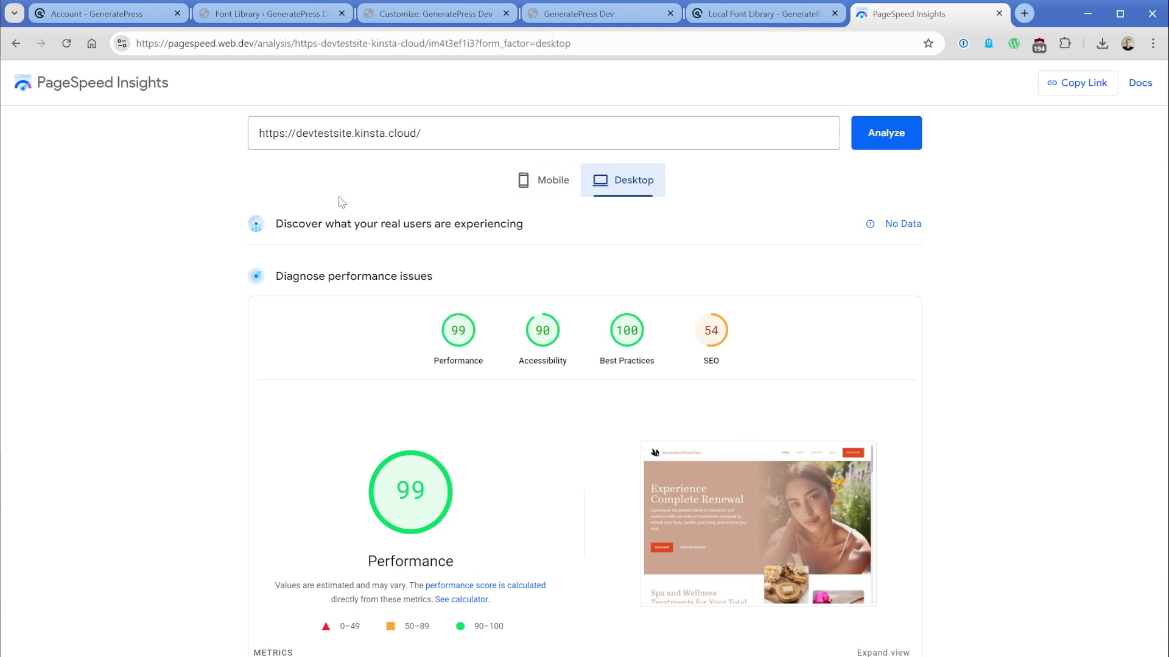
left_click(522, 183)
- Recheck the render-blocking resources audit, then return to the Font Library tab
scroll(181, 323, "down", 10)
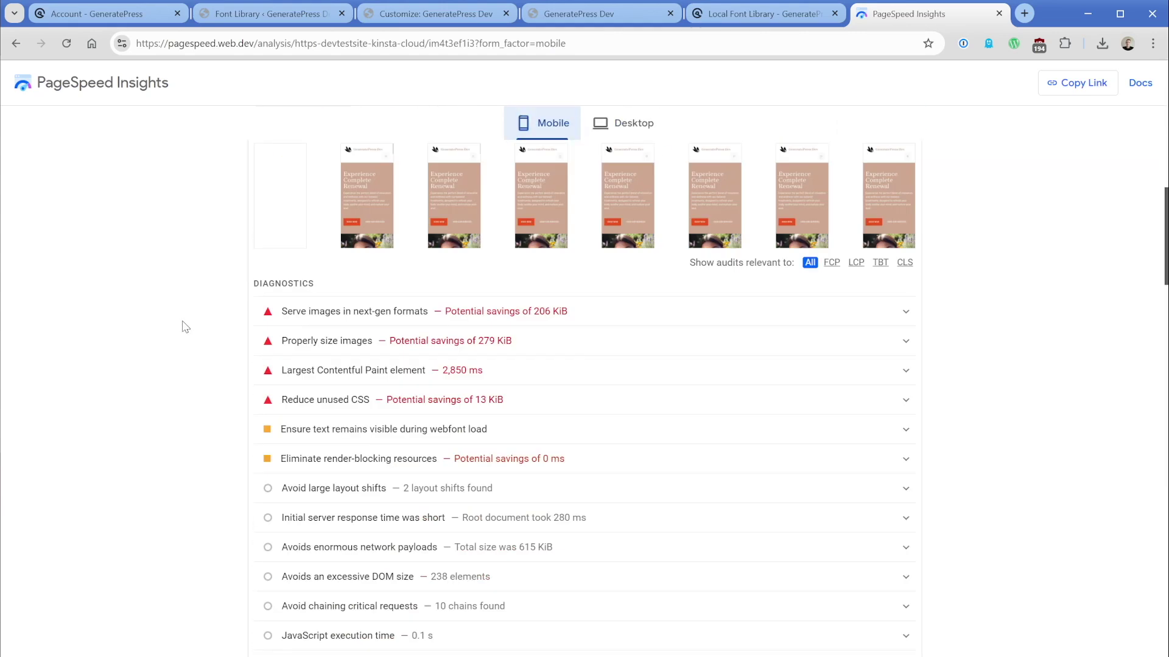
left_click(356, 463)
scroll(198, 433, "down", 3)
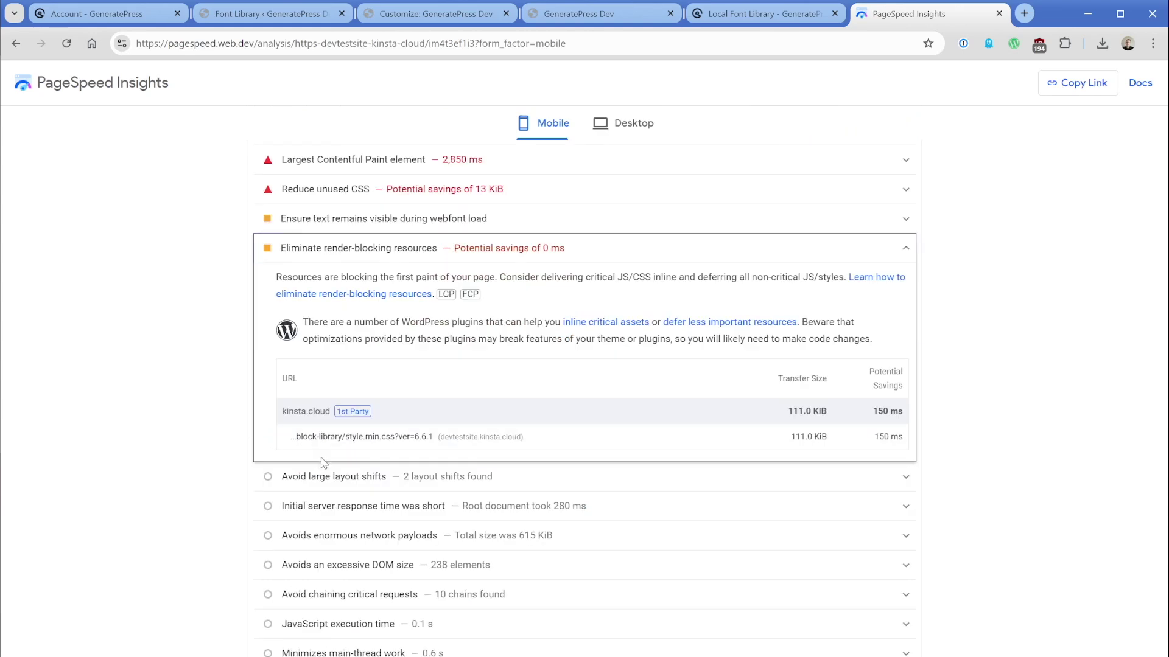
left_click(319, 257)
scroll(181, 263, "up", 15)
scroll(181, 262, "up", 4)
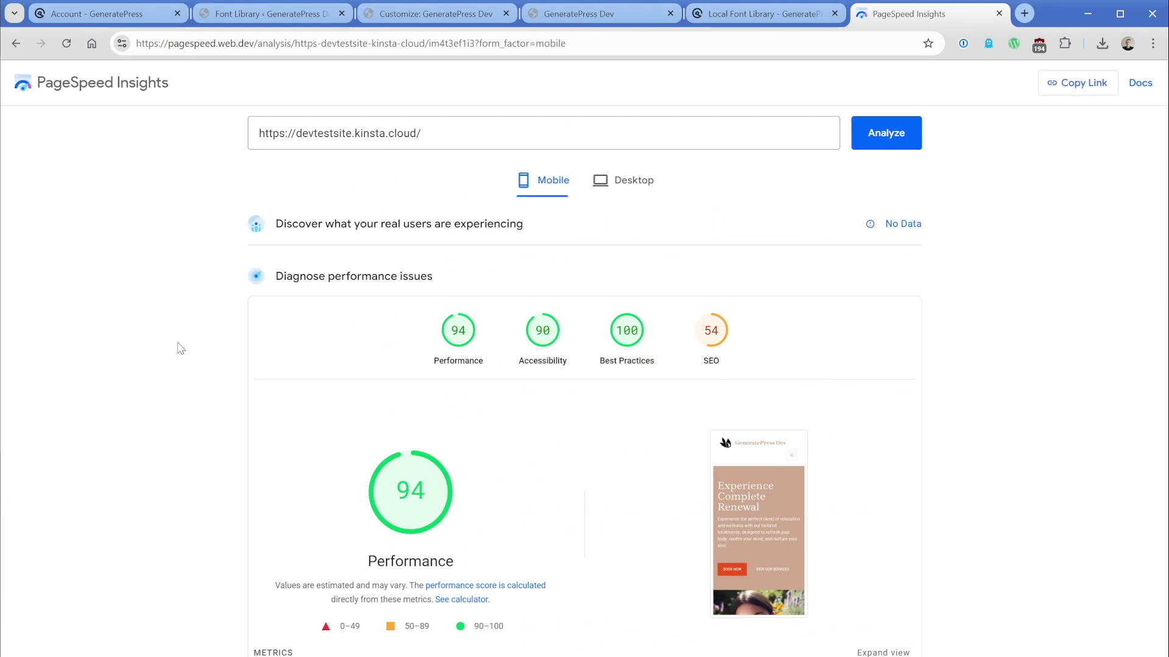
key("ctrl+2")
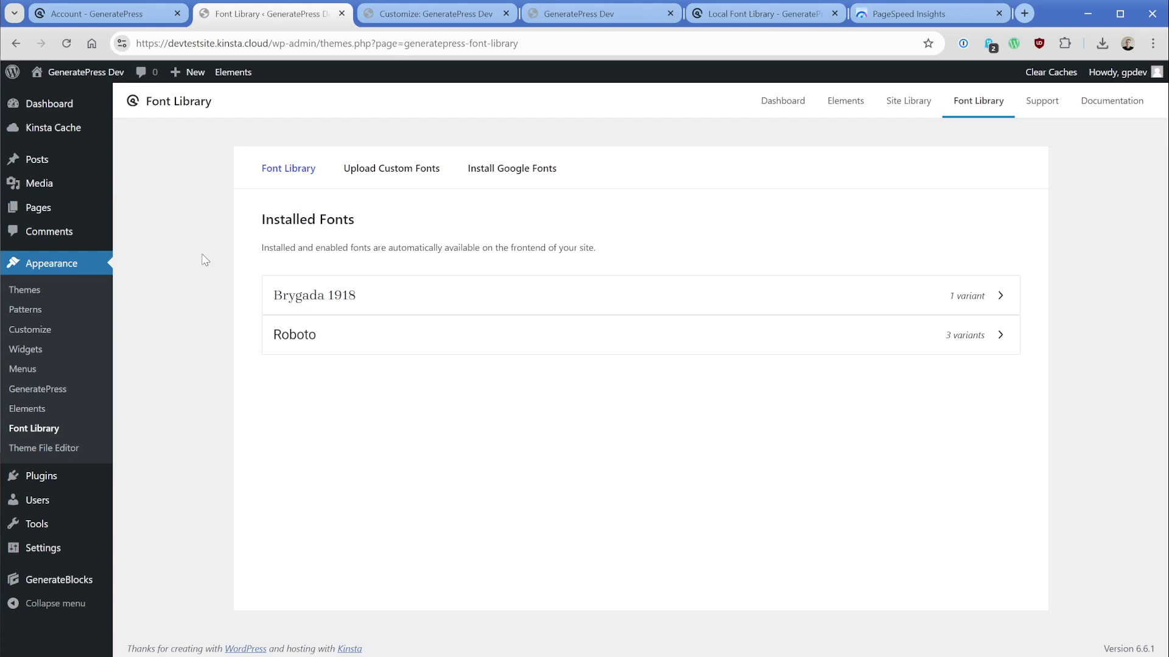
- Upload the Coffee Soda OpenType file from Downloads/coffee_soda and confirm it appears in the installed fonts
left_click(404, 172)
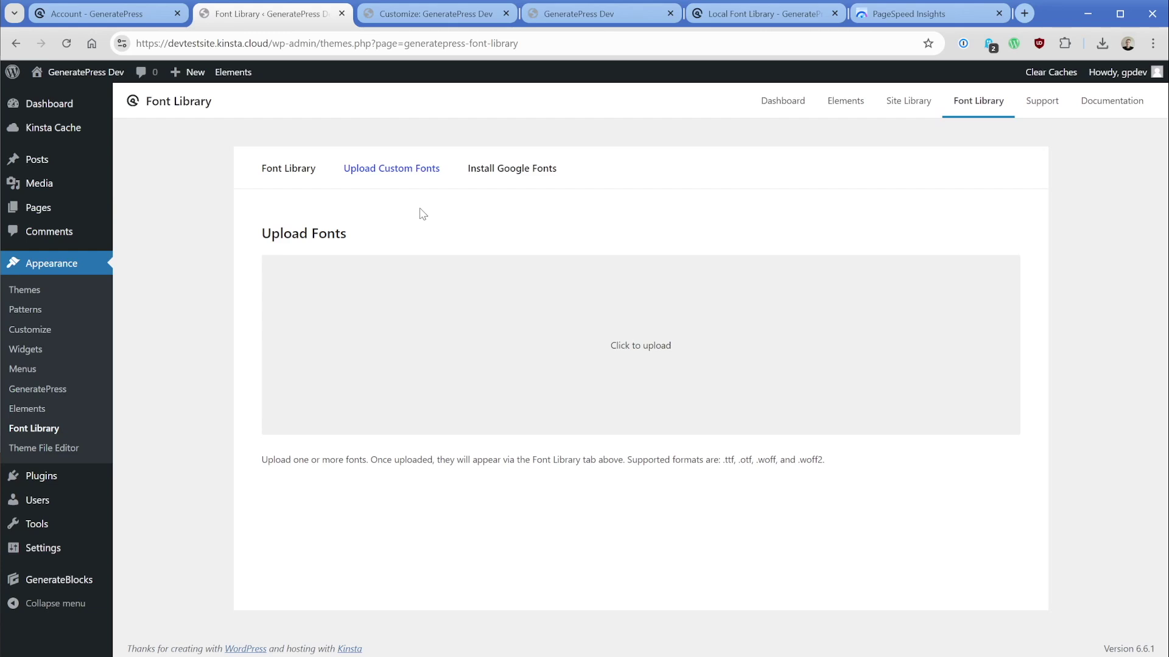
left_click(617, 347)
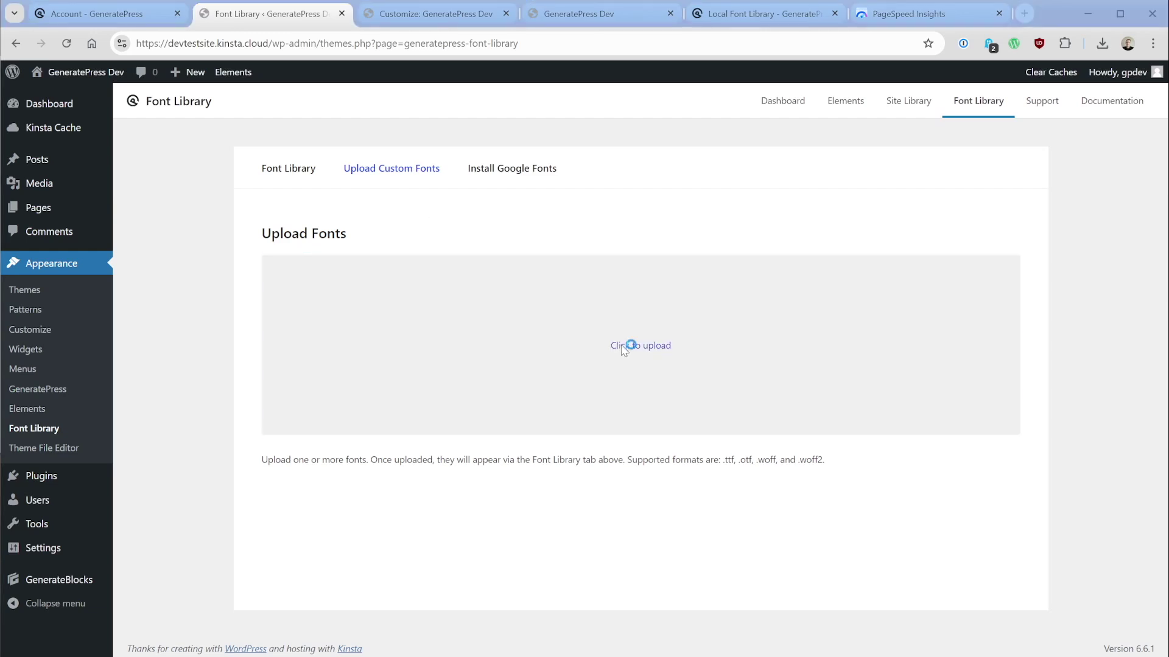
double_click(272, 134)
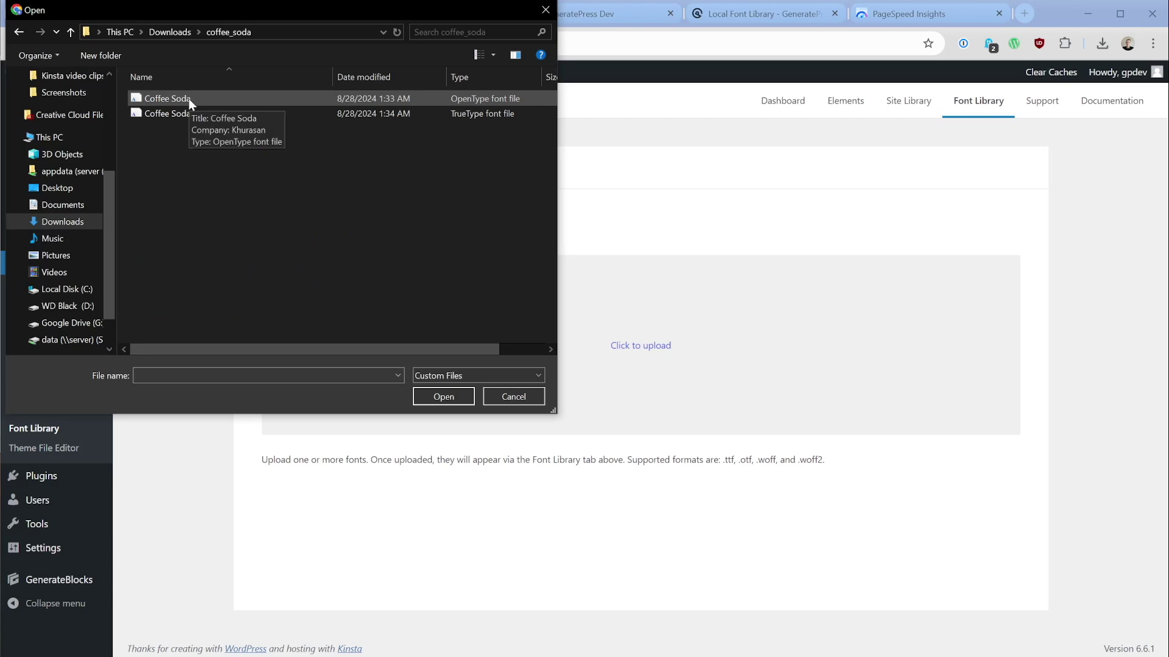
left_click(456, 115)
double_click(370, 97)
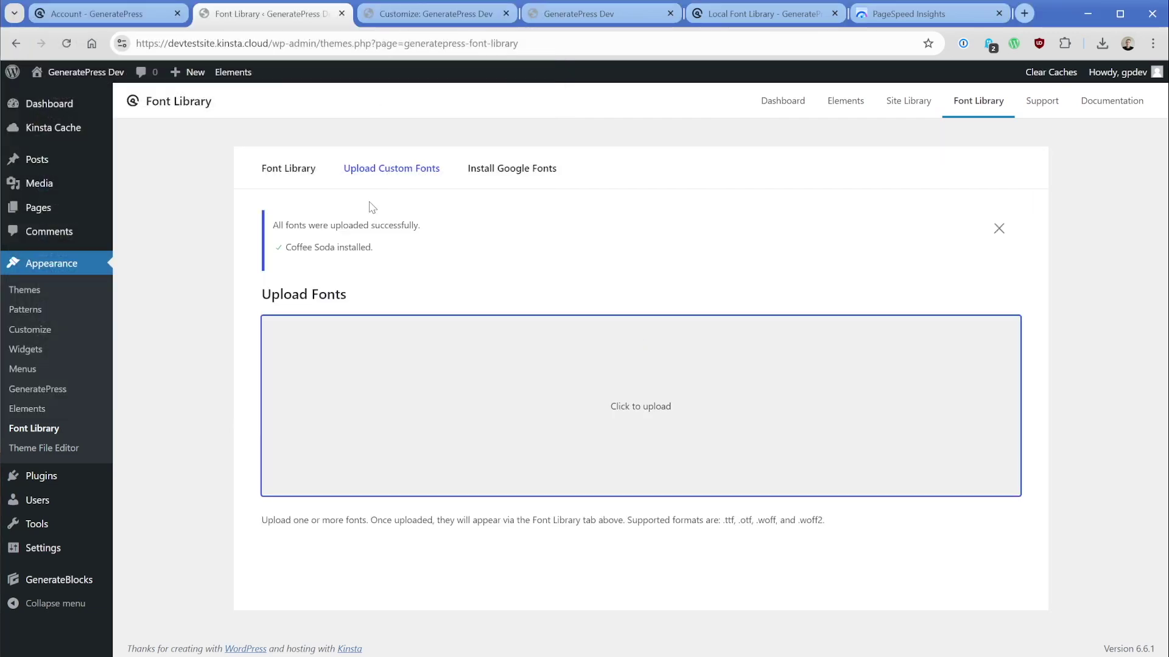
left_click(296, 172)
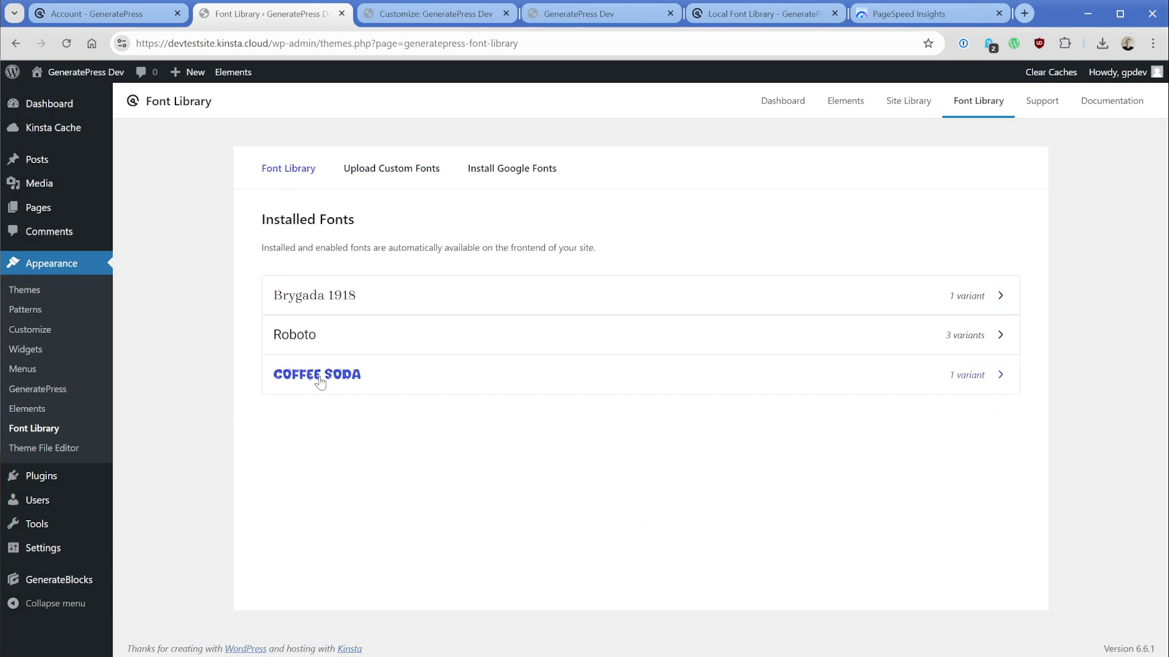
left_click(319, 383)
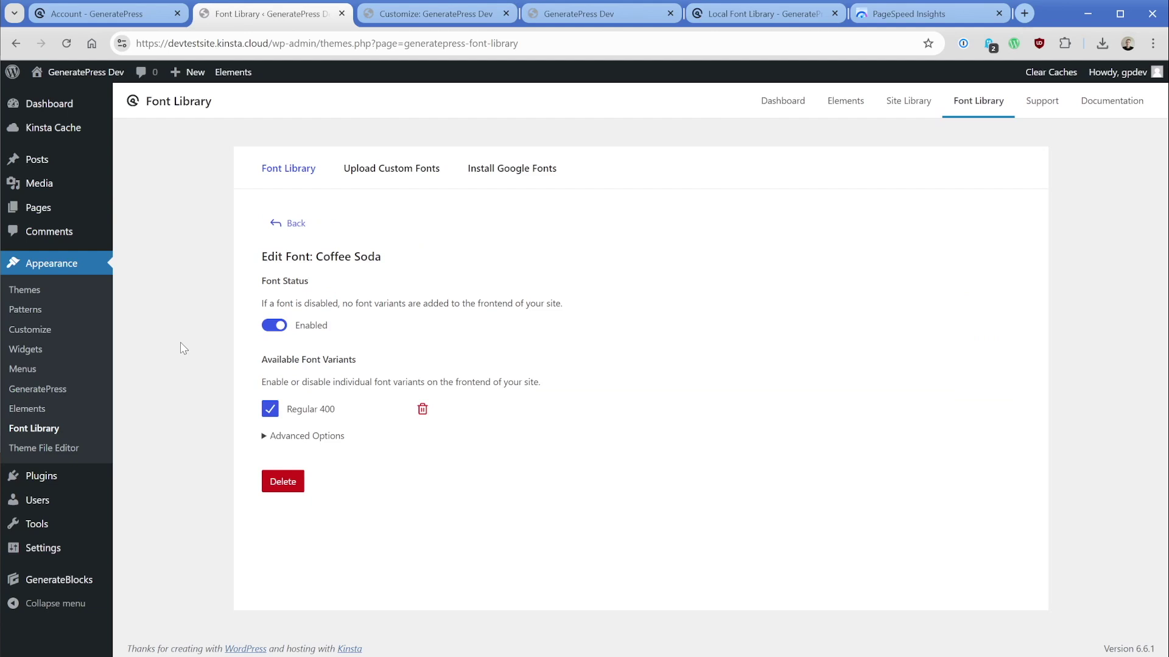
key("alt+Left")
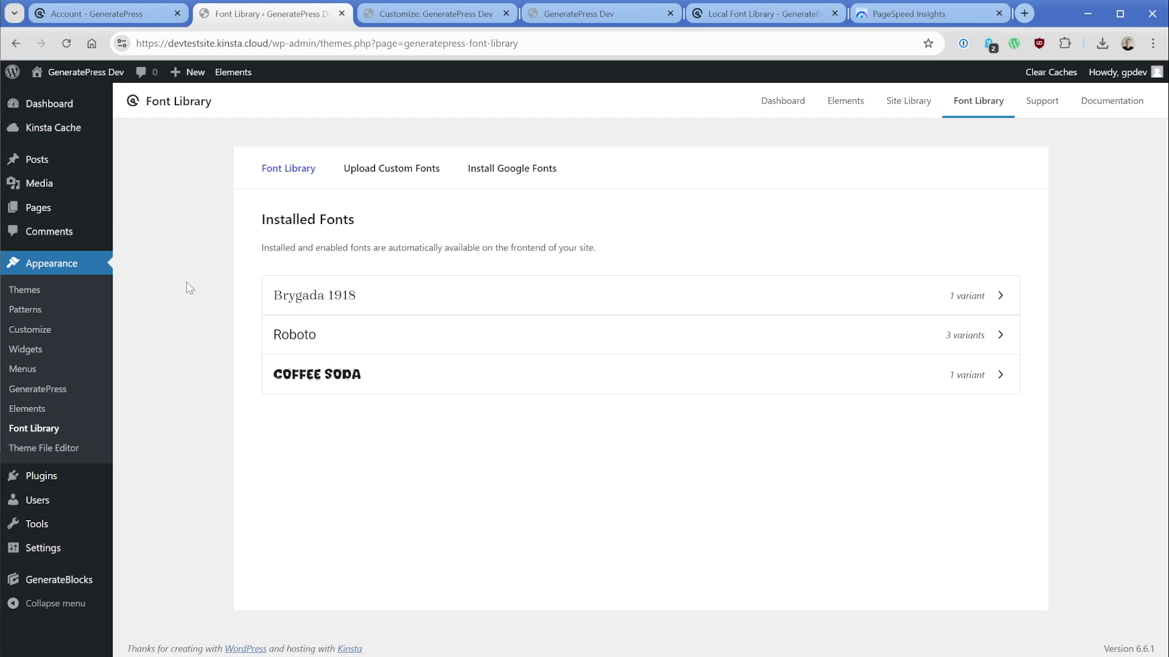